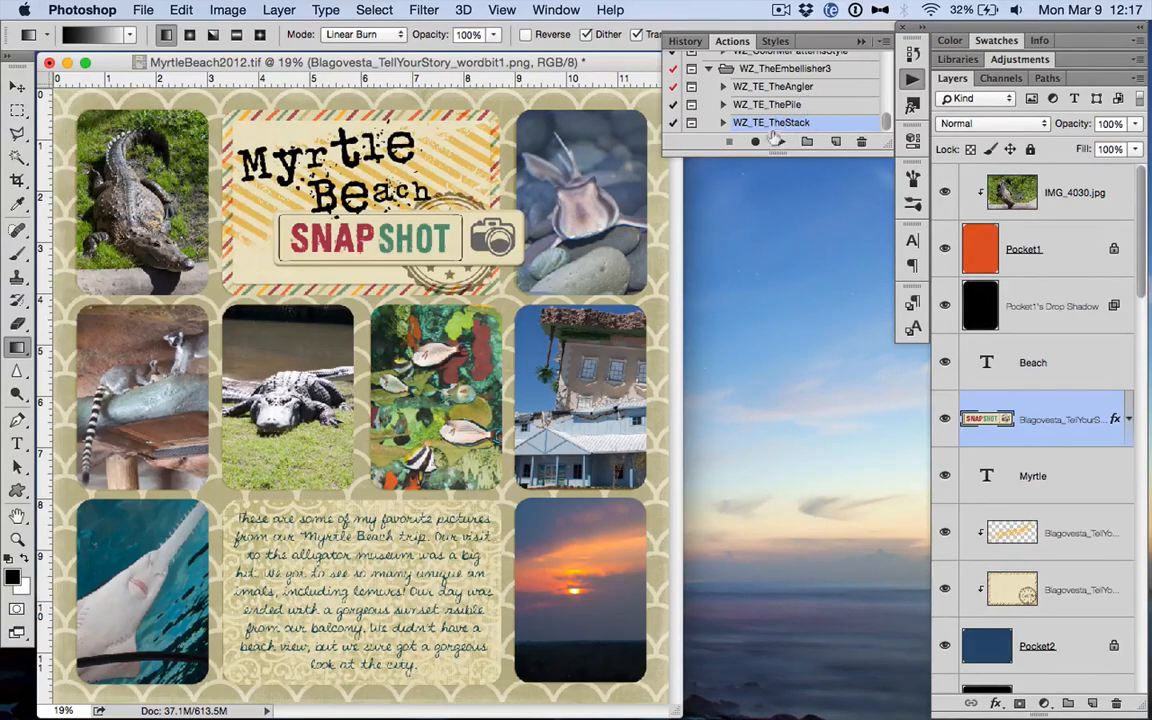
Step: Play the WZ_TE_TheStack action and continue past its two instruction messages
left_click(778, 141)
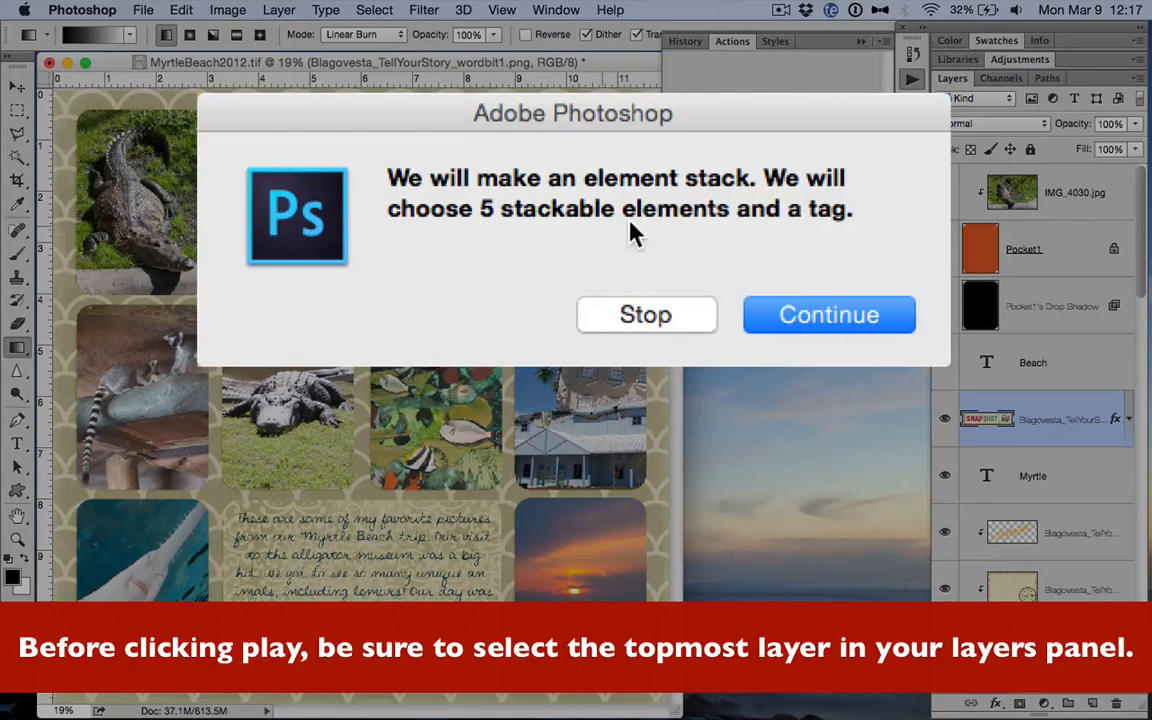
left_click(851, 325)
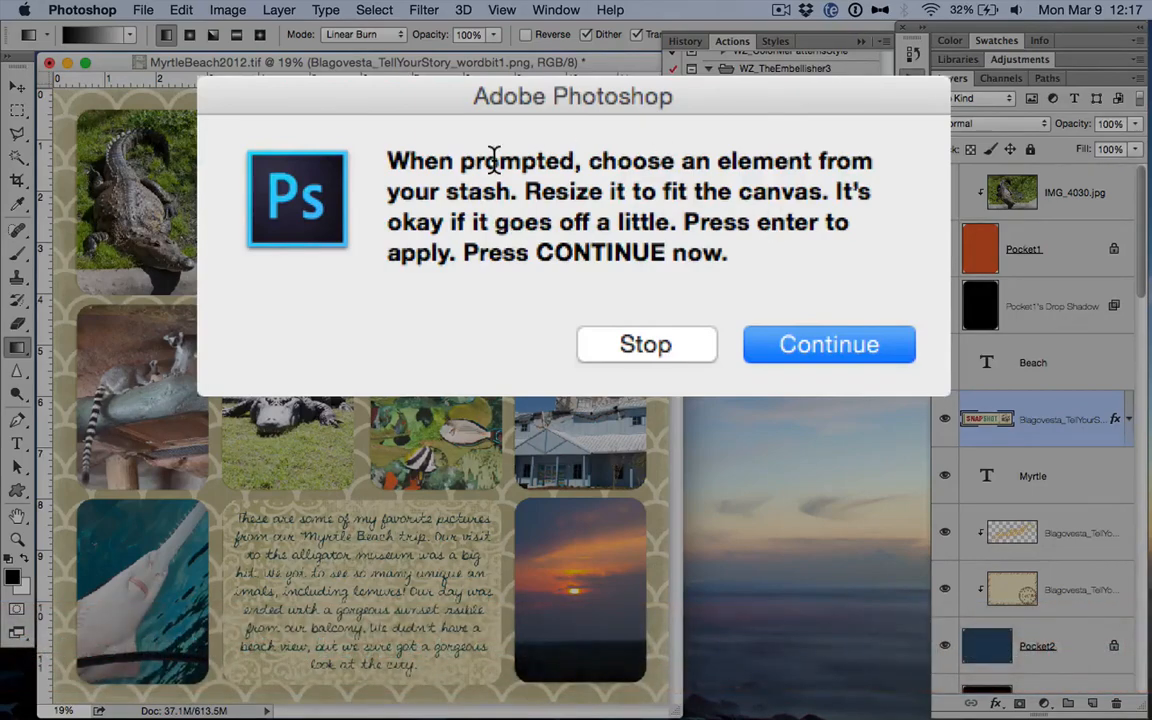
left_click(850, 355)
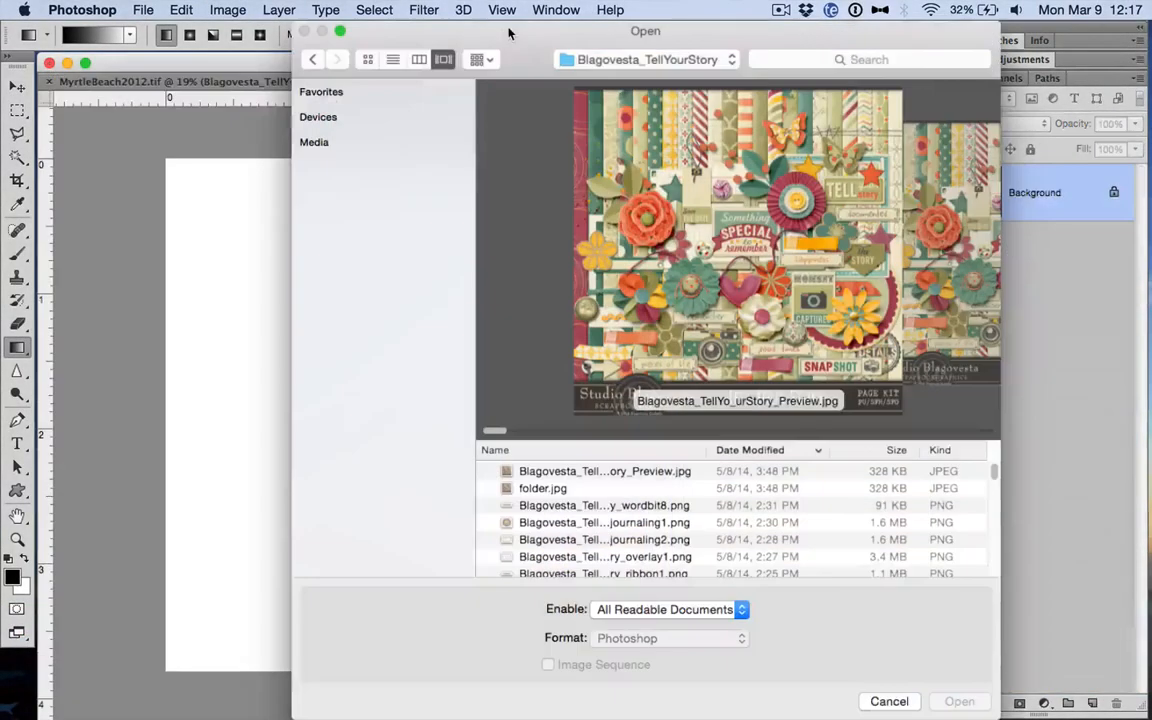
Step: Look through the element images in the Blagovesta_TellYourStory folder, from the word bits to the tags, for a stackable element
left_click_drag(508, 33, 448, 8)
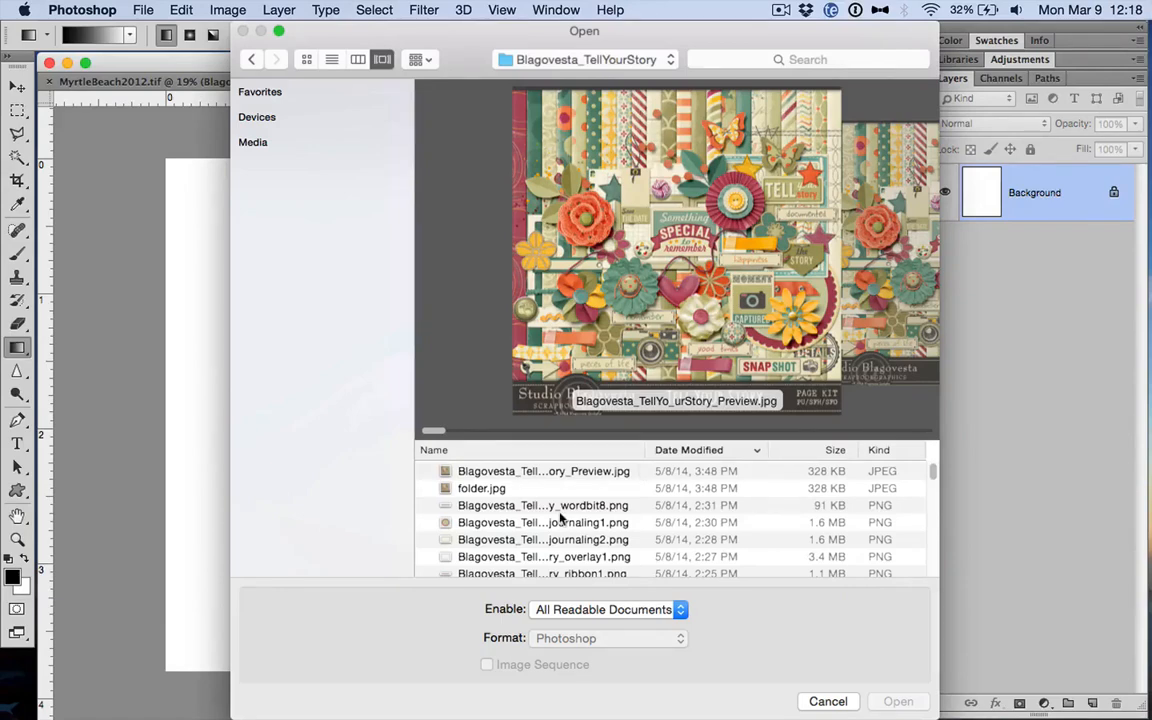
scroll(562, 517, "down", 3)
scroll(562, 517, "up", 3)
left_click(534, 506)
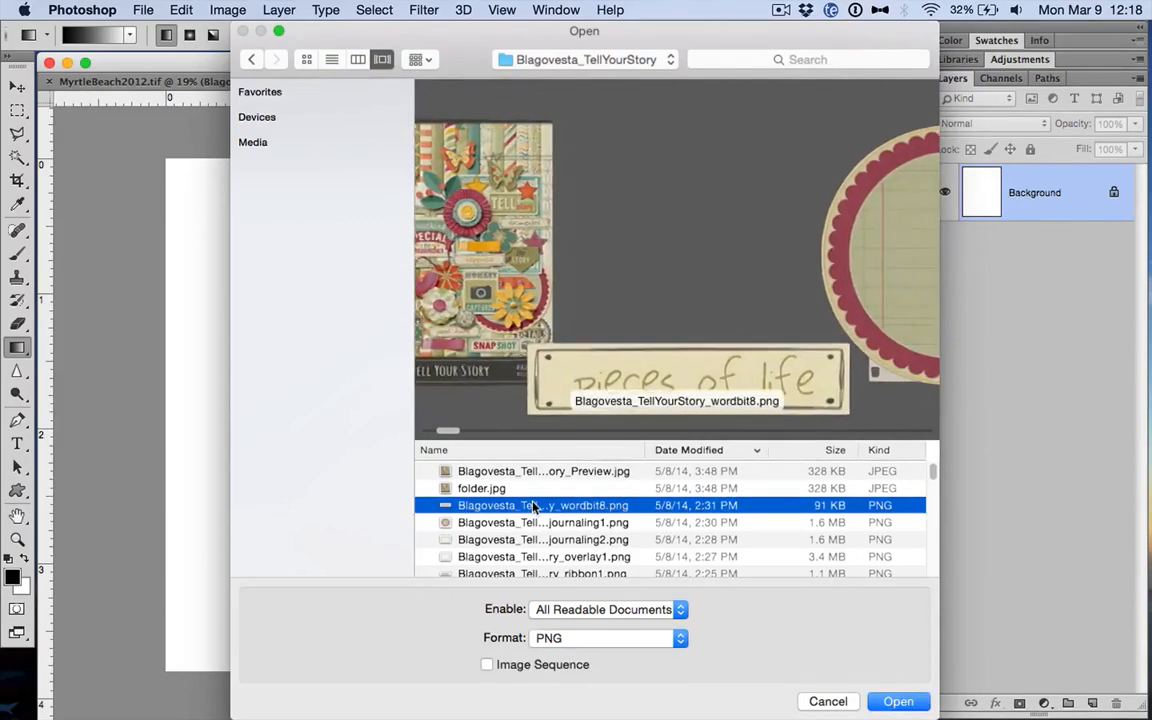
key("Down")
key("Down")
key("Down")
key("Down")
key("Down")
key("Down")
key("Down")
key("Down")
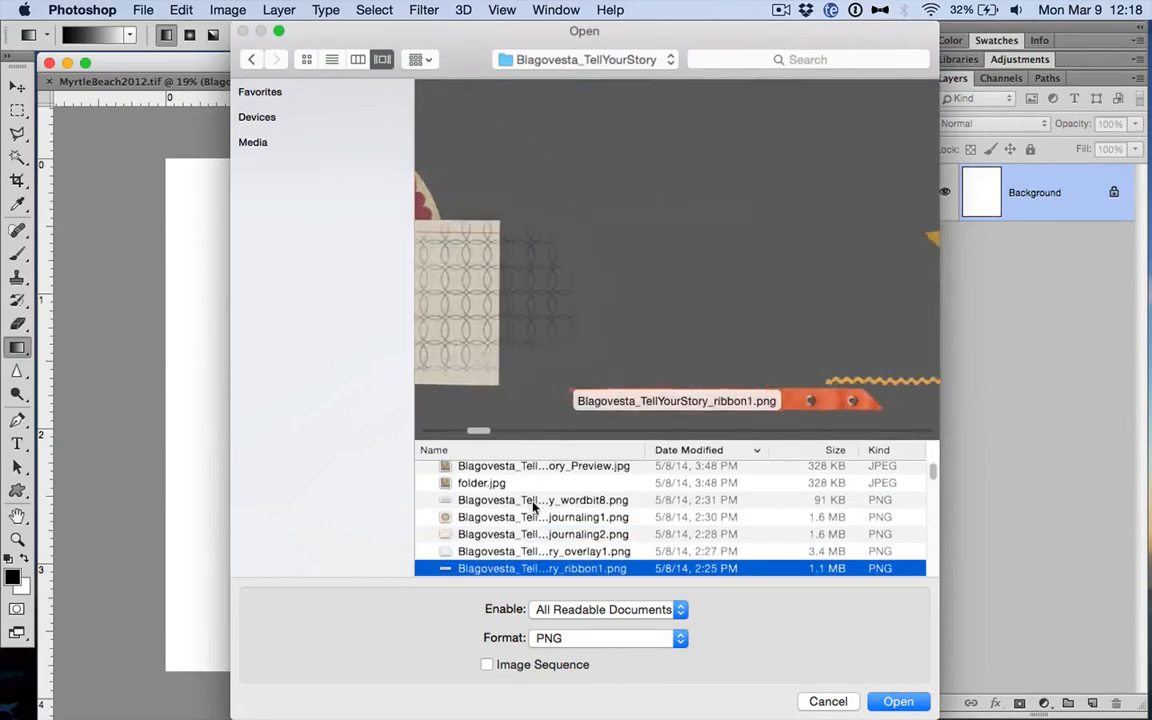
key("Down")
key("Down")
key("Down")
key("Down")
key("Down")
key("Down")
key("Down")
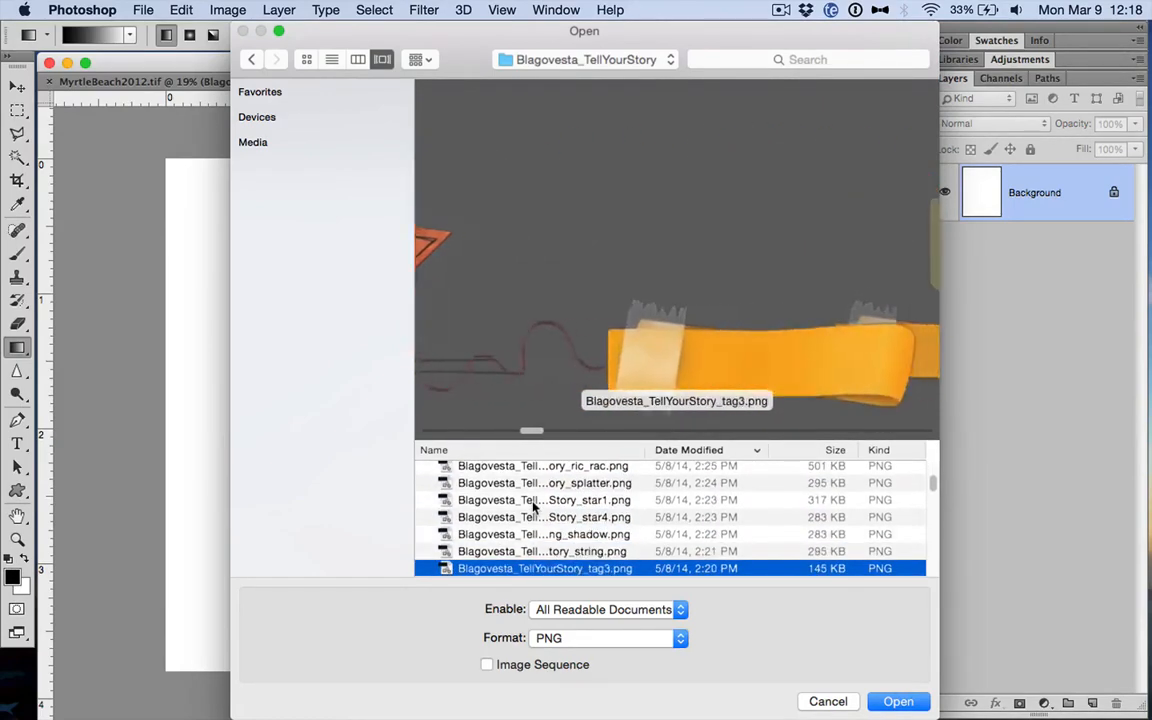
key("Up")
key("Up")
key("Up")
key("Up")
key("Up")
key("Up")
key("Up")
key("Up")
key("Up")
key("Up")
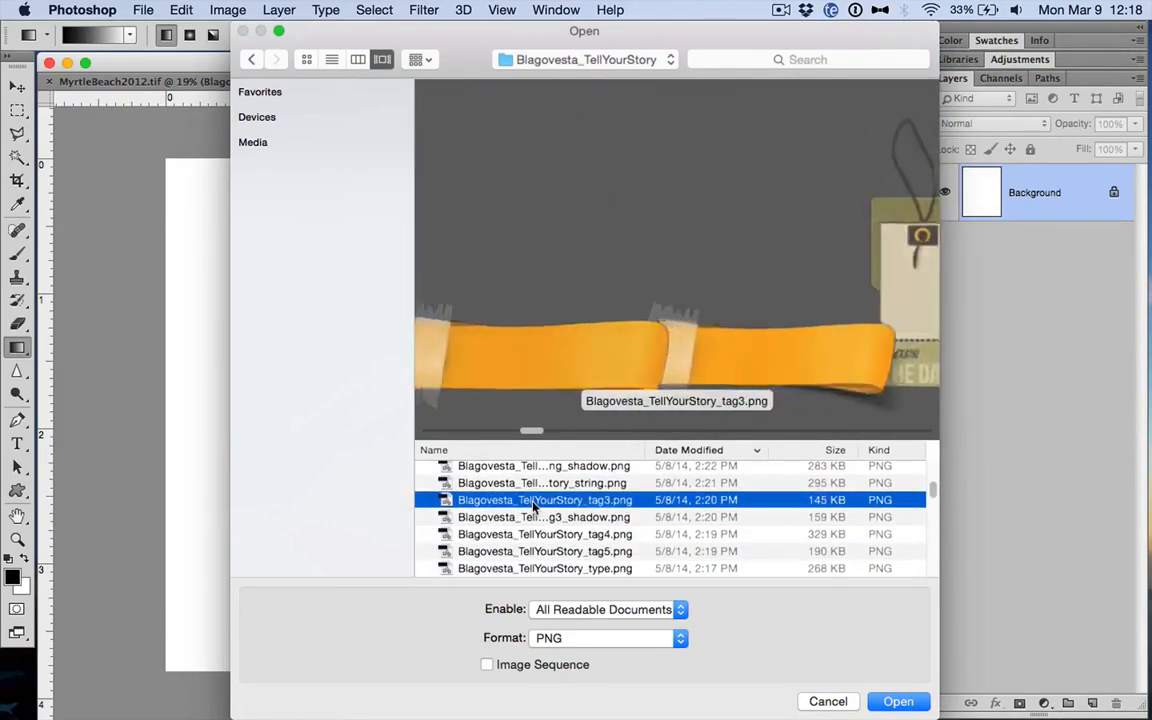
key("Up")
key("Up")
key("Up")
key("Up")
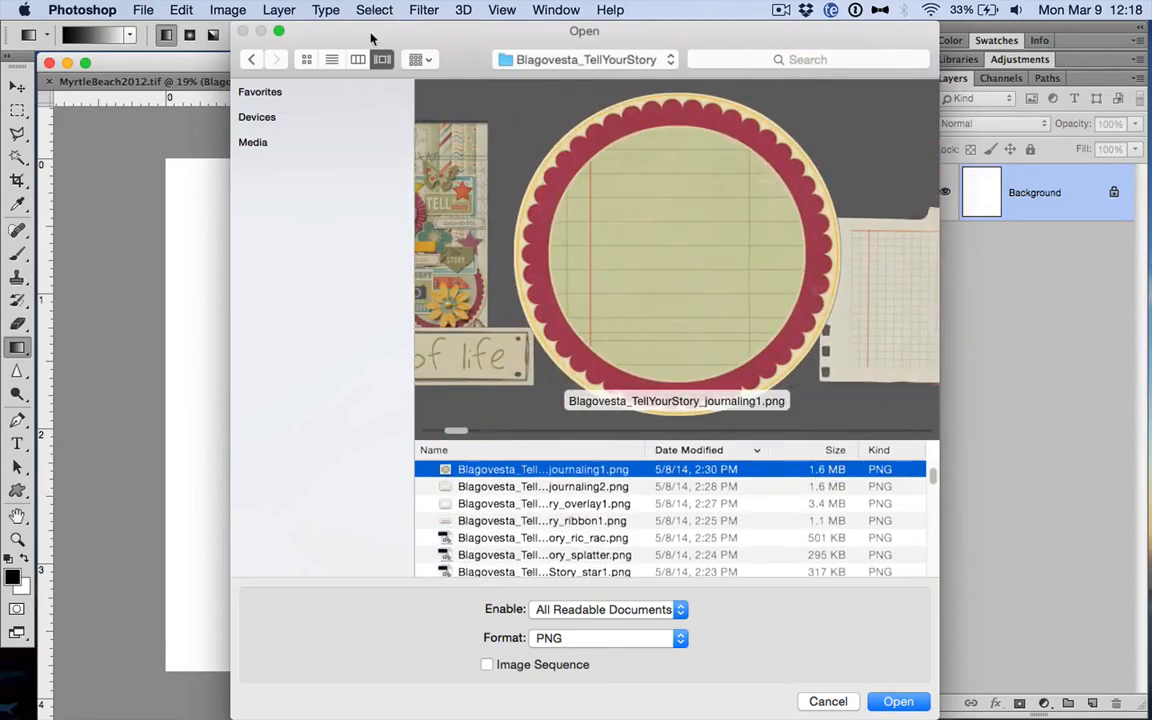
Step: Check the shape of the Leaves canvas and place Blagovesta_TellYourStory_journaling2.png on it
left_click_drag(371, 37, 704, 269)
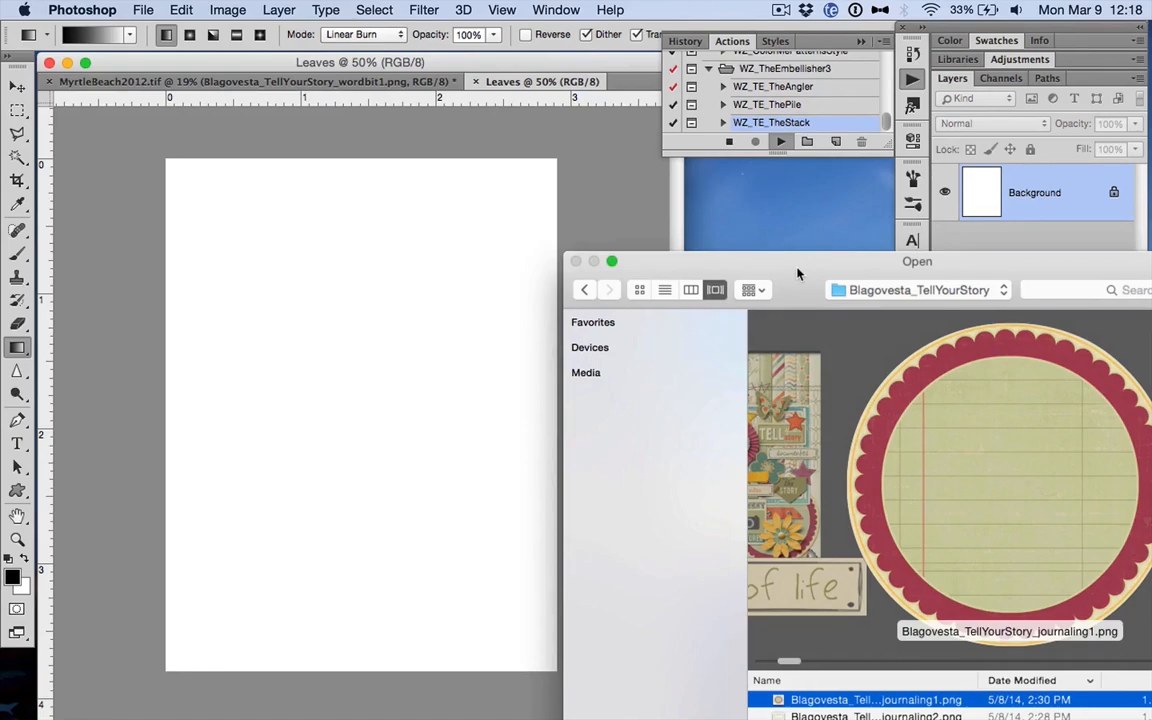
left_click_drag(797, 273, 469, 48)
key("Down")
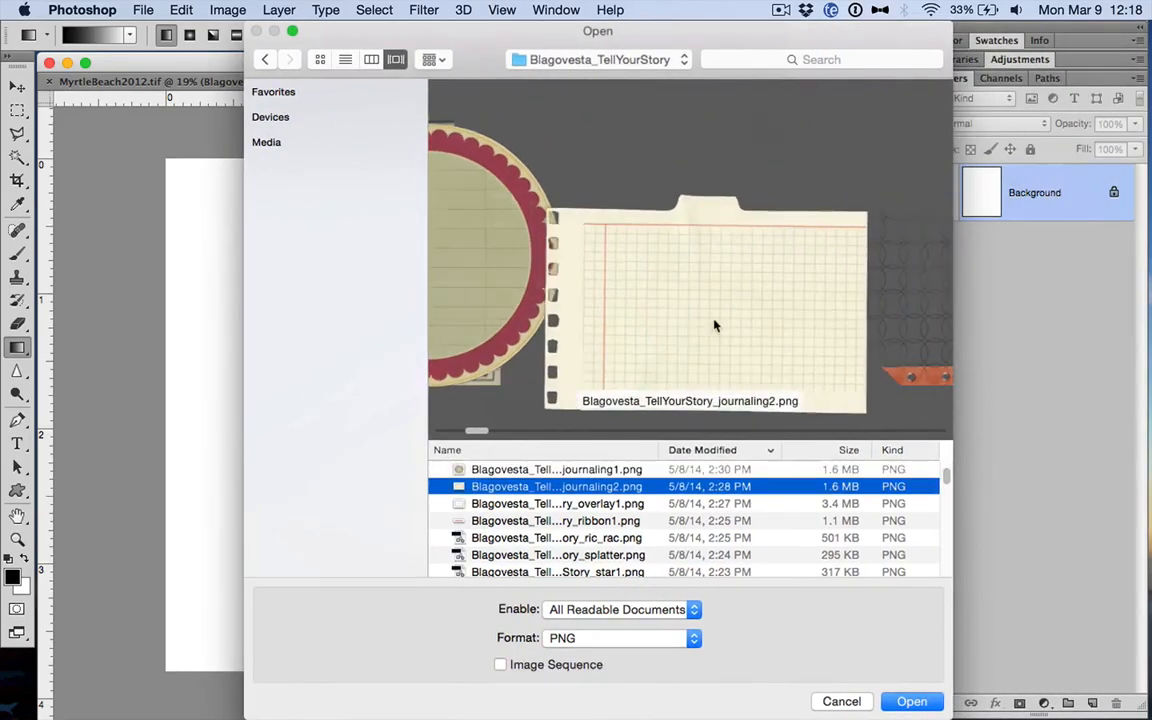
left_click(909, 702)
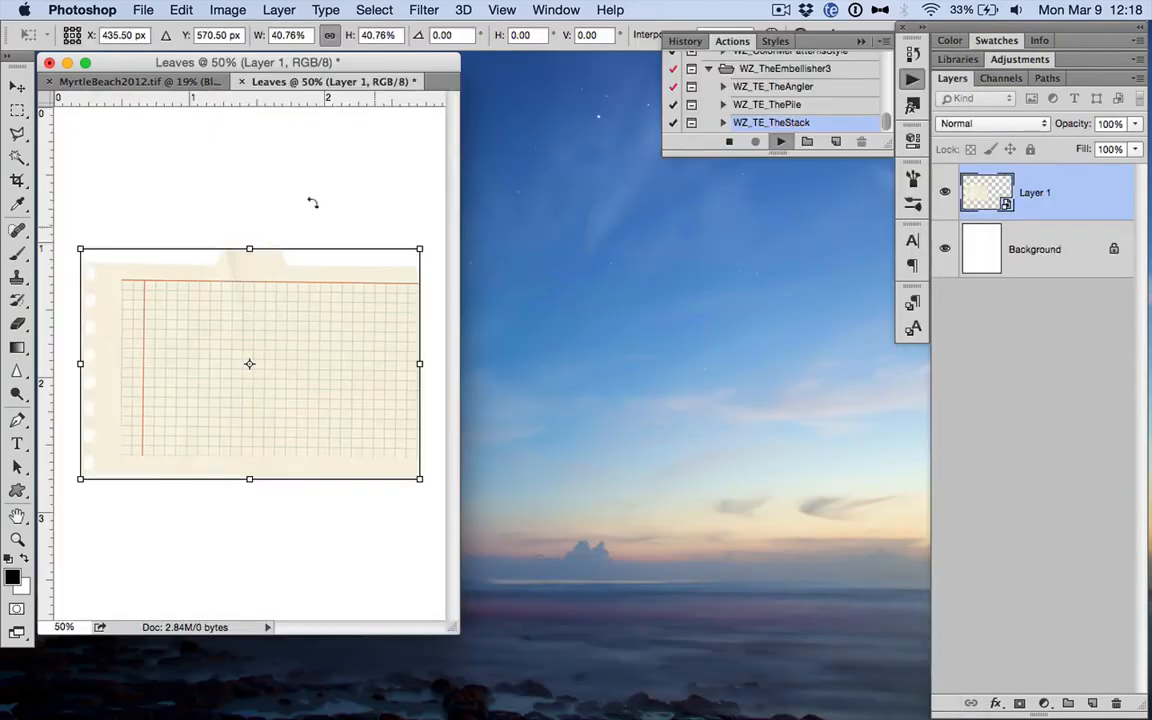
Step: Rotate the grid paper to -90° and scale it to about 63% to fill the Leaves canvas, and apply the transform
left_click_drag(312, 202, 22, 292)
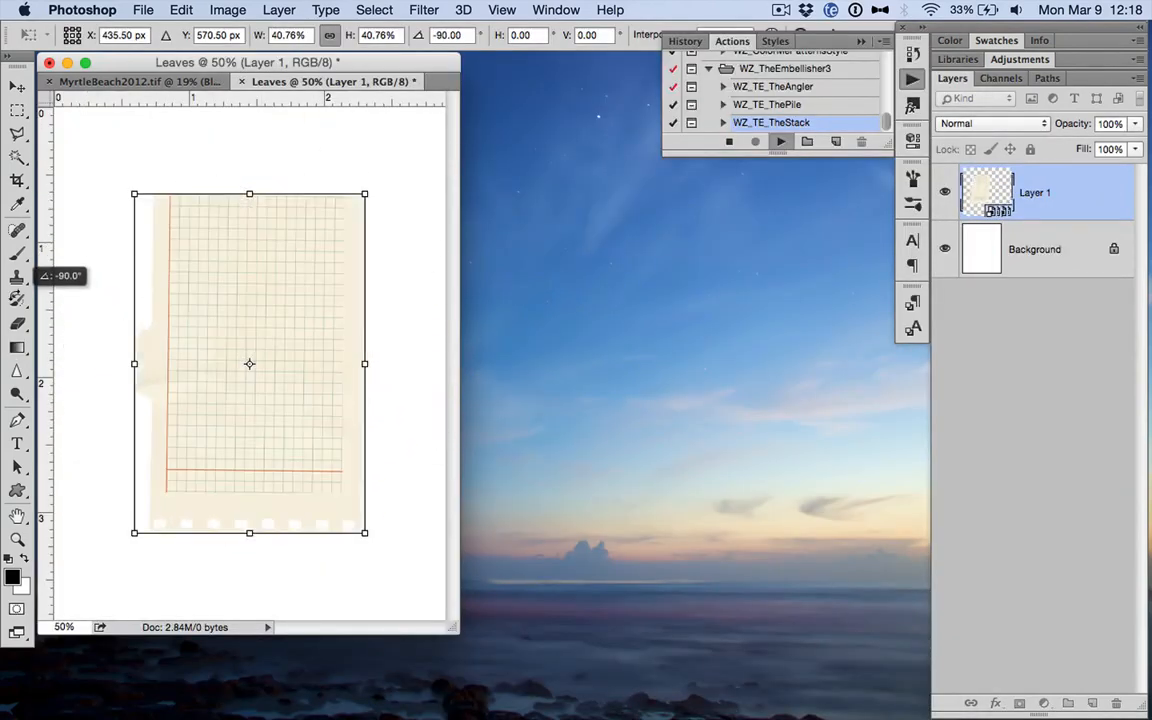
left_click_drag(362, 188, 479, 136)
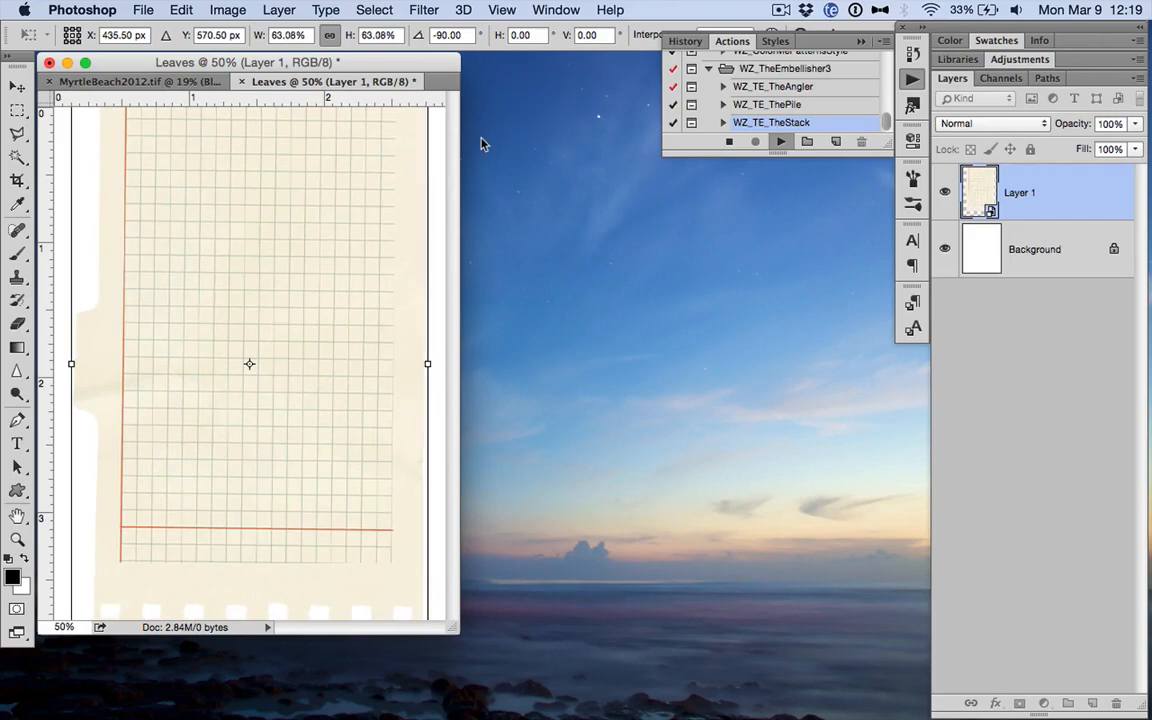
key("Return")
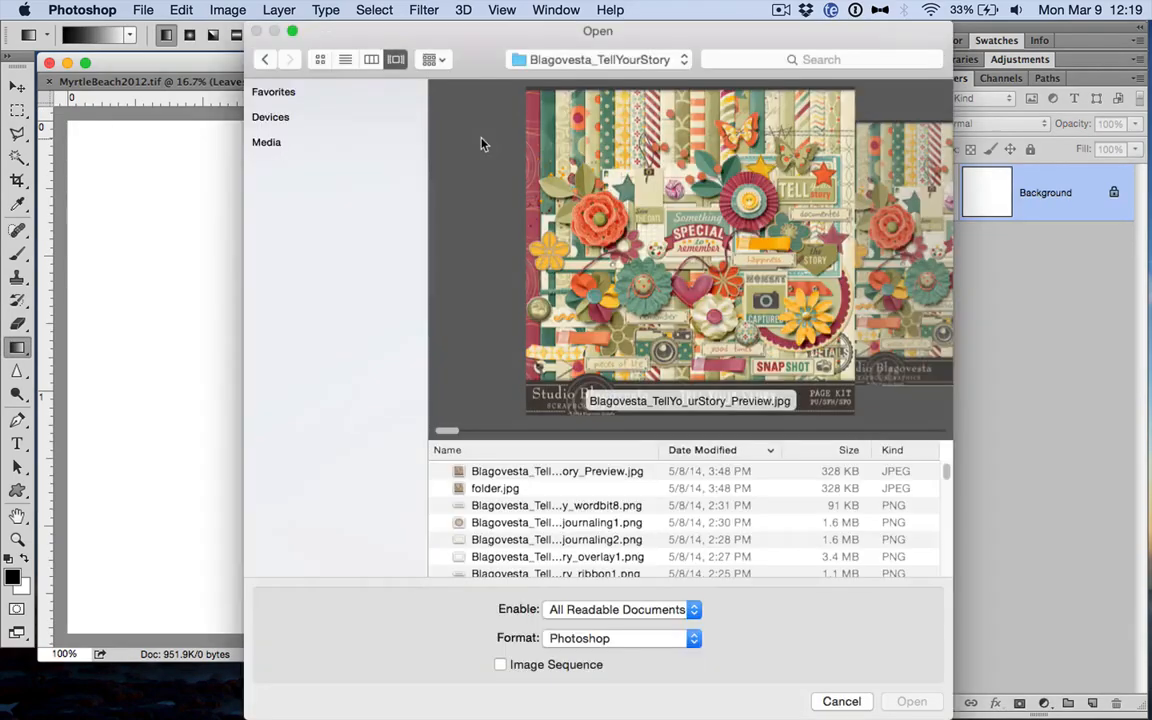
Step: Place Blagovesta_TellYourStory_journaling1.png in the Flower1 document
key("Down")
key("Down")
key("Down")
key("Down")
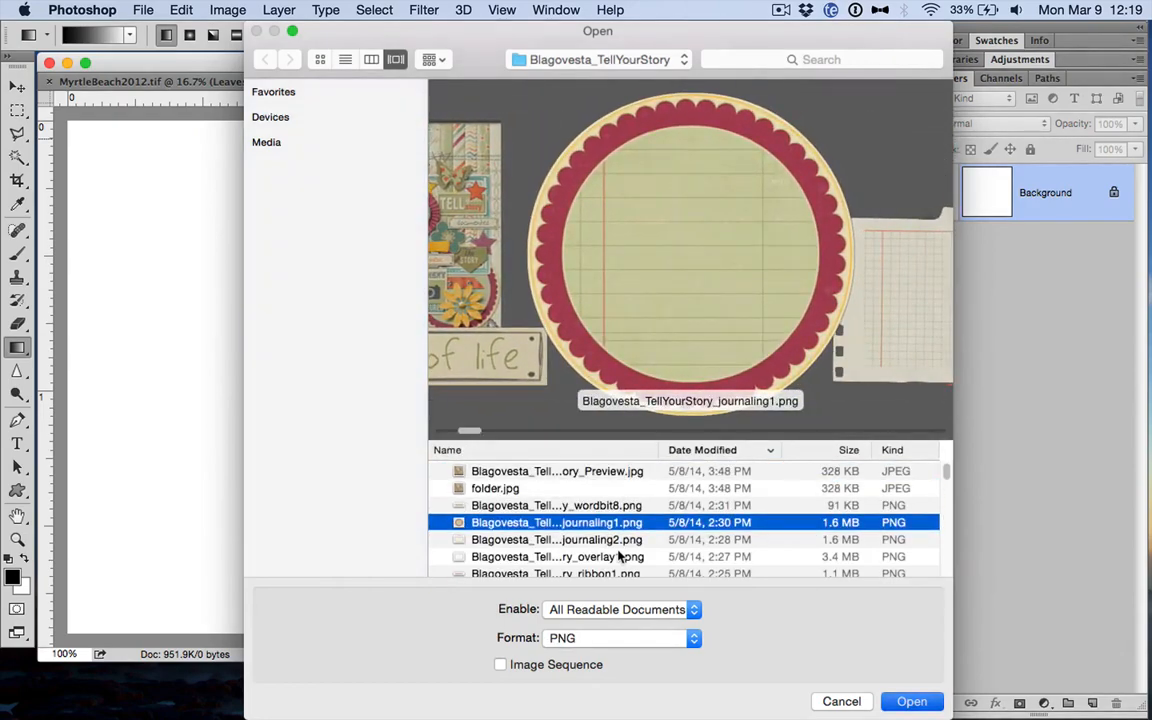
key("Return")
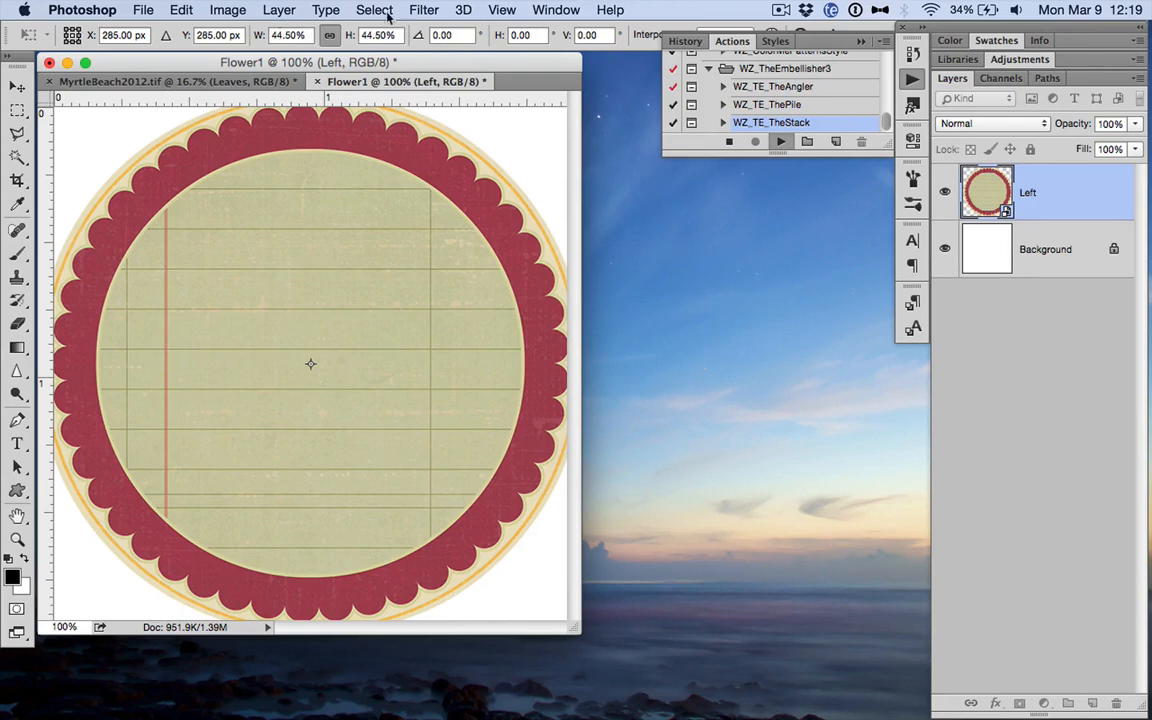
Step: Shrink the scalloped circle to 20%, enlarge it again until it just fits the Flower1 canvas, and apply the transform
left_click(273, 34)
type("20")
key("Tab")
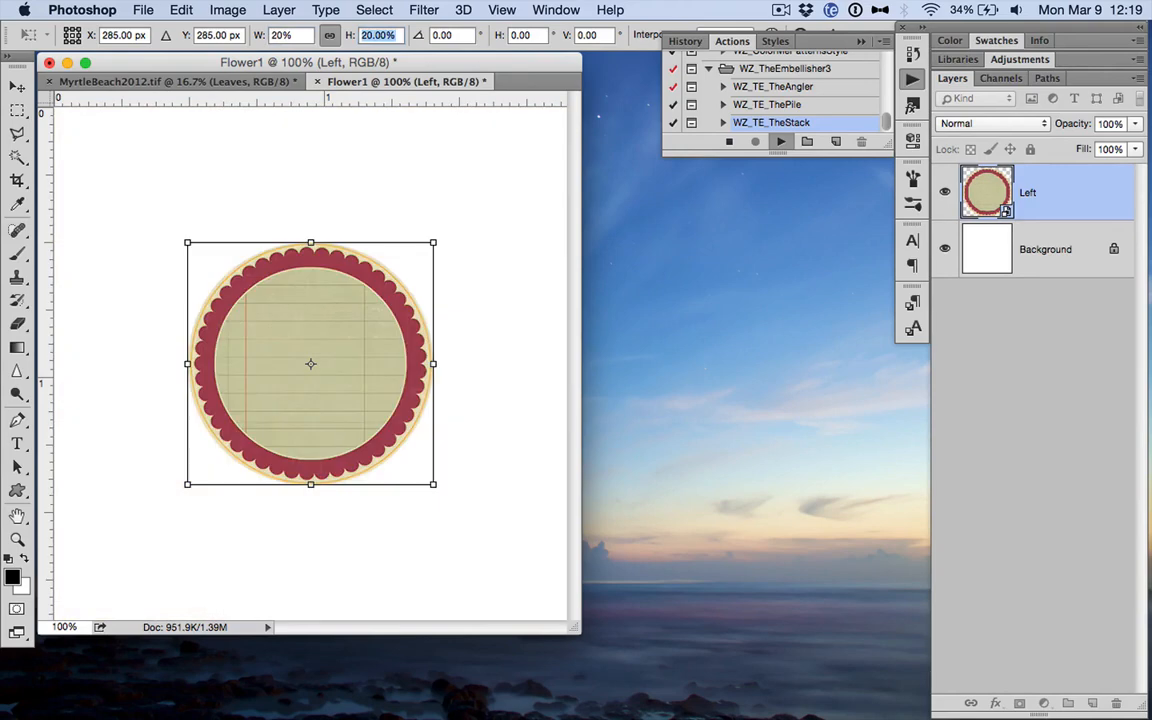
left_click_drag(428, 240, 631, 118)
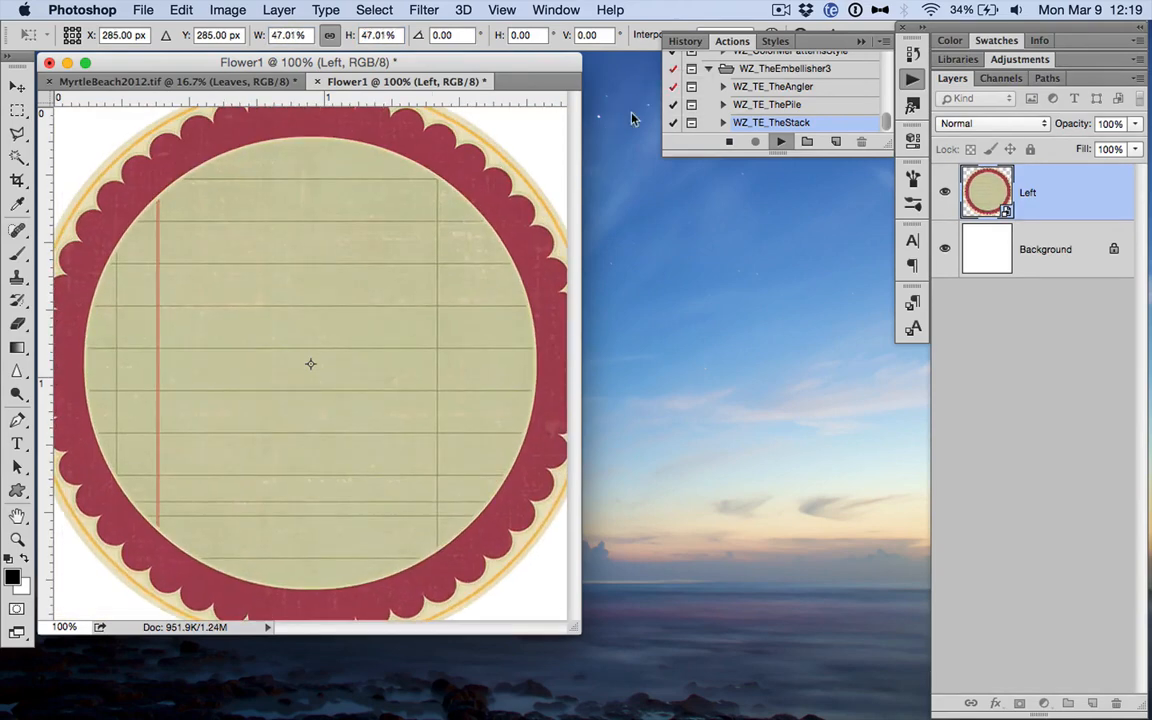
key("super+equal")
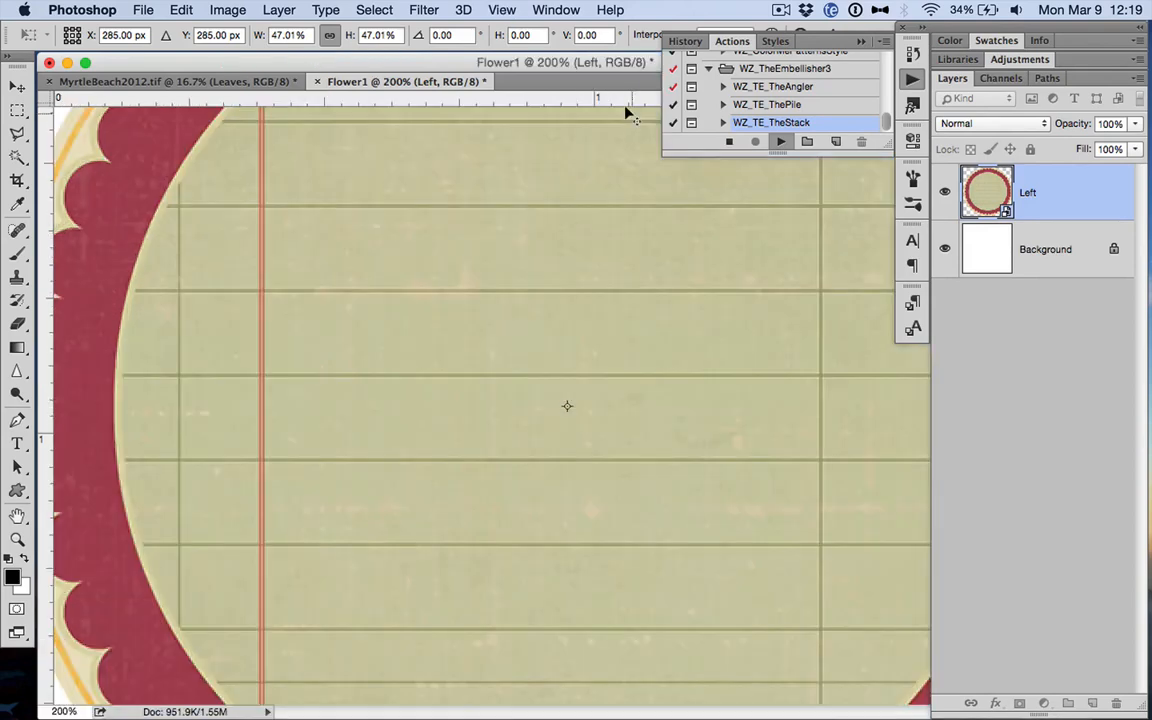
key("super+minus")
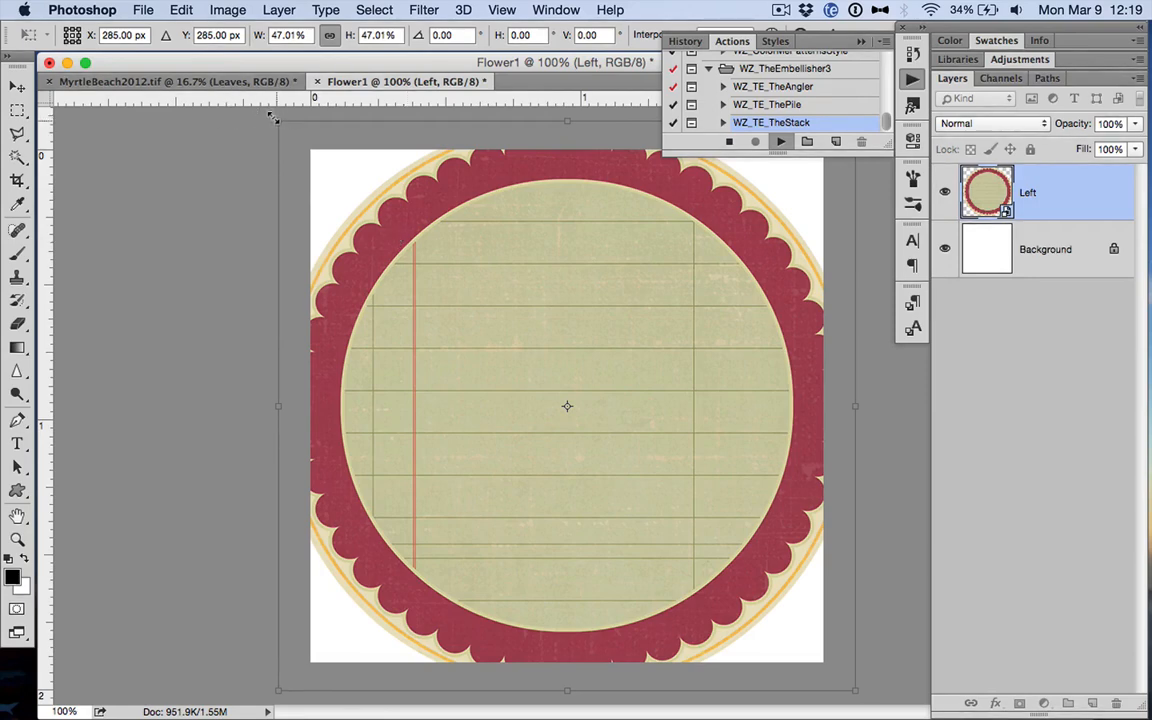
left_click_drag(272, 117, 303, 148)
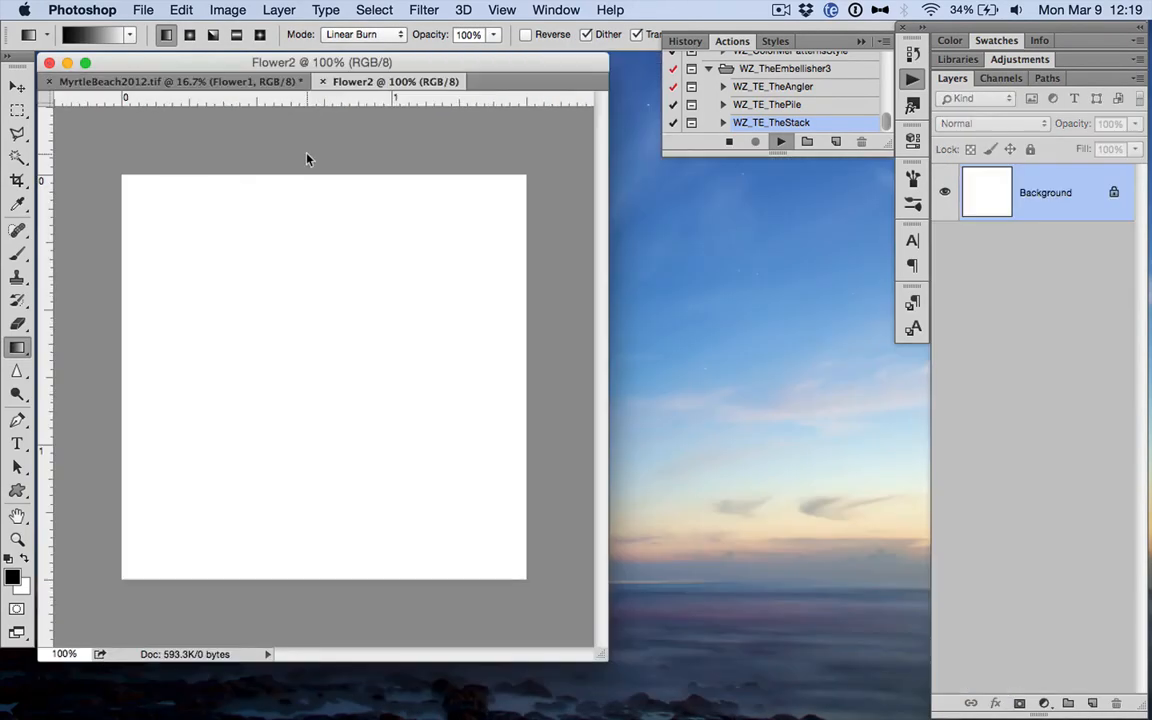
Step: Place Blagovesta_TellYourStory_star4.png in the Flower2 document and enlarge the star to fill the canvas
key("super+o")
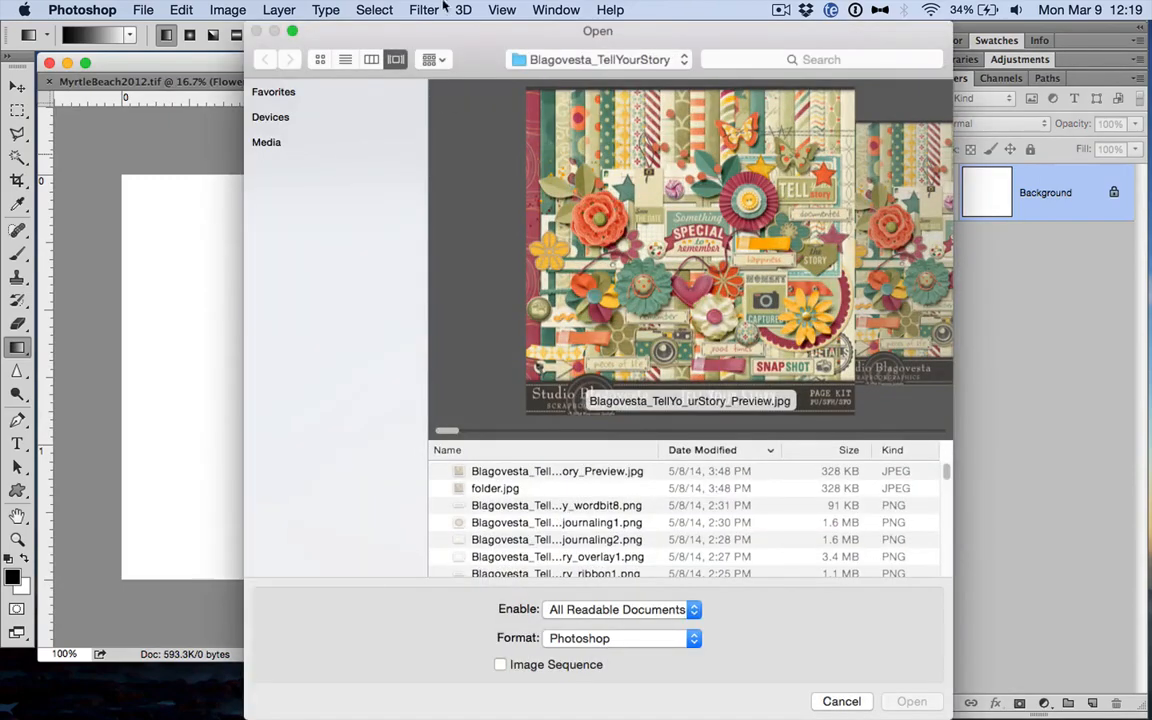
left_click_drag(411, 22, 375, 8)
key("Down")
key("Down")
key("Down")
key("Down")
key("Down")
key("Down")
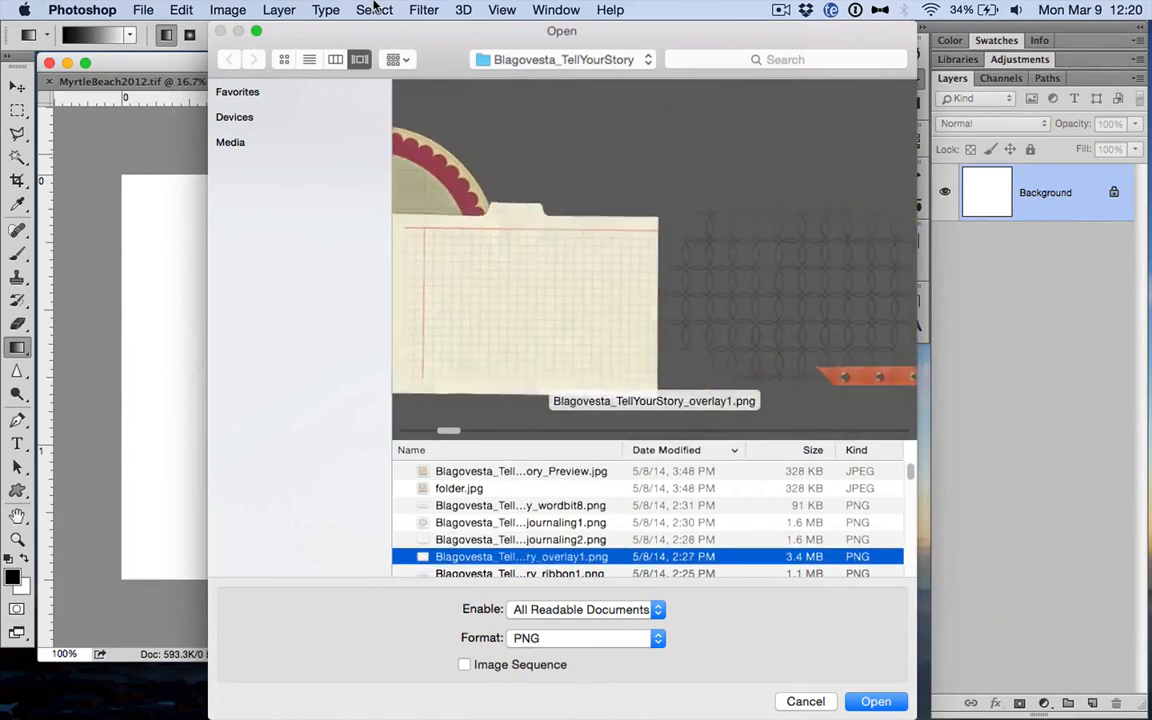
key("Down")
key("Down")
key("Down")
key("Down")
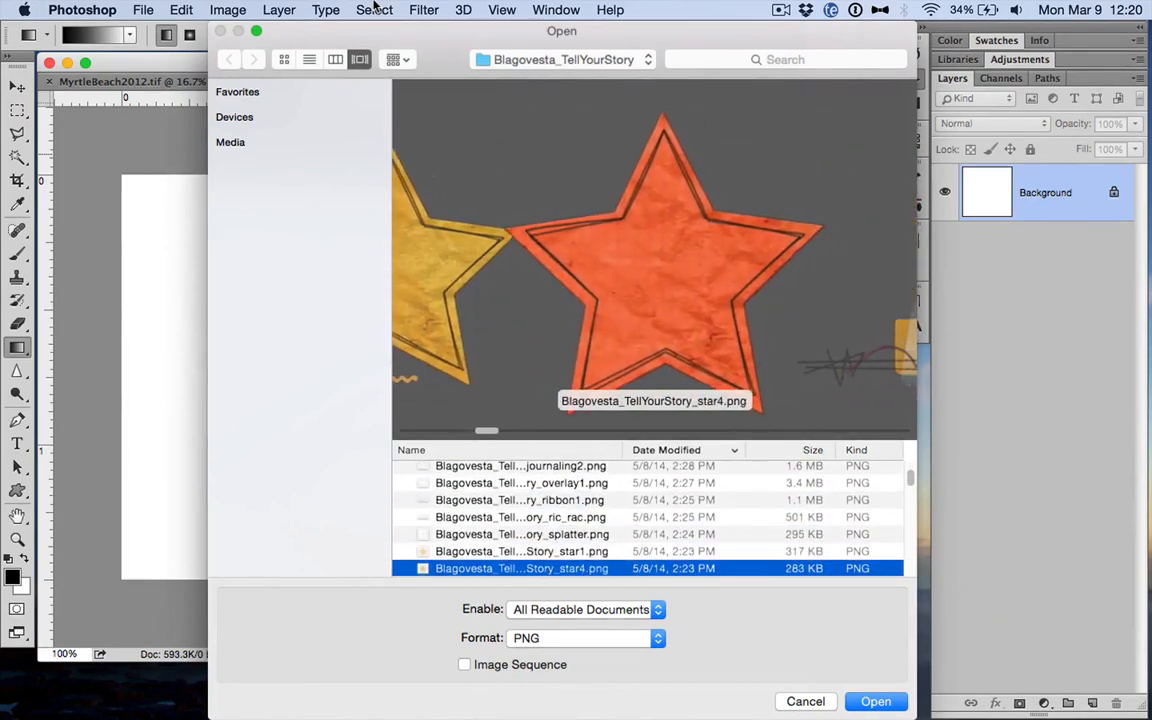
key("Return")
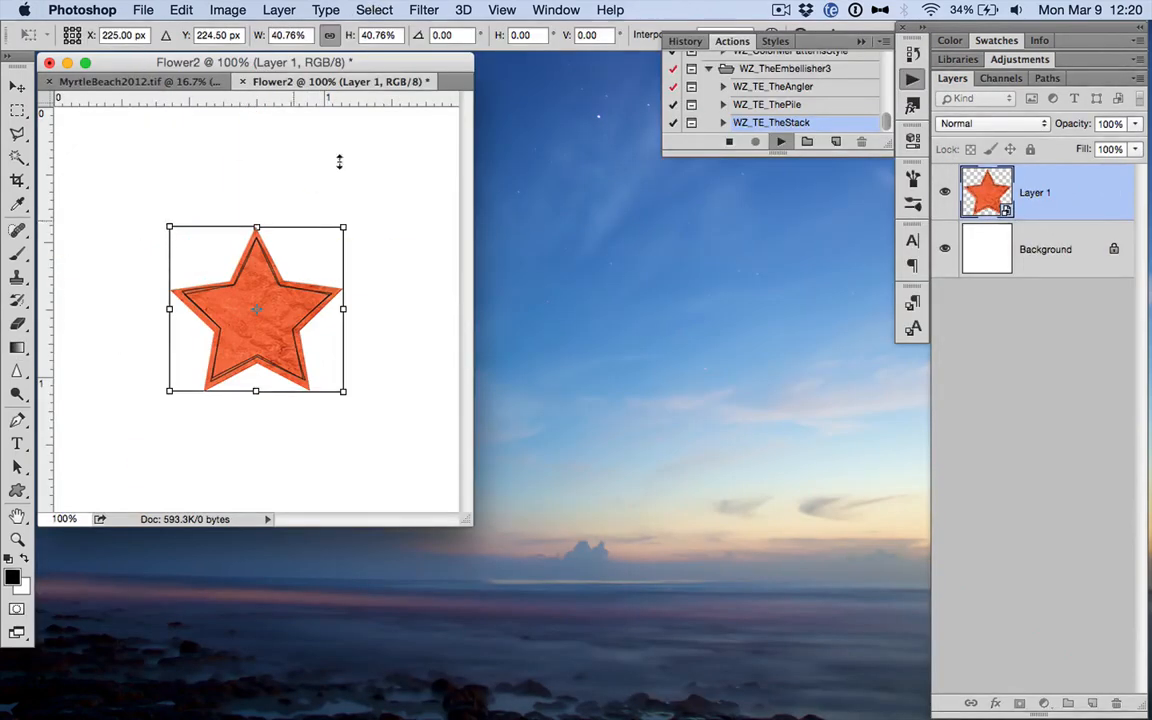
left_click_drag(339, 219, 458, 115)
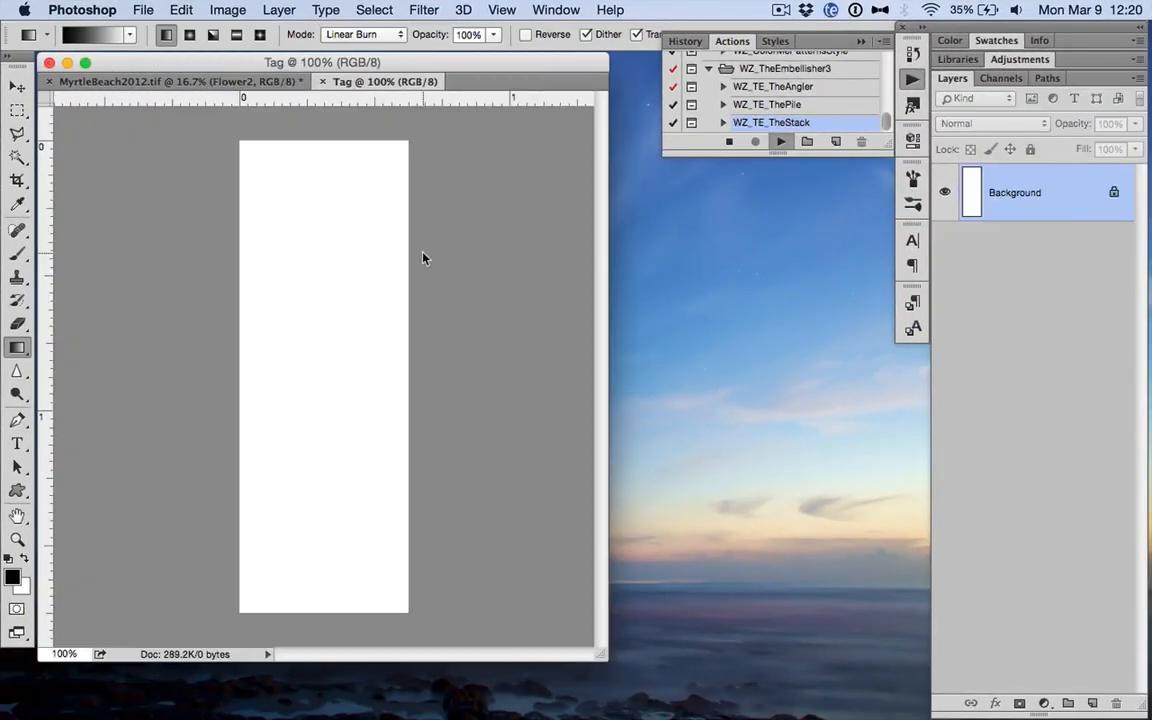
Step: Place Blagovesta_TellYourStory_tag4.png, the Save the Date tag, in the Tag document
key("super+o")
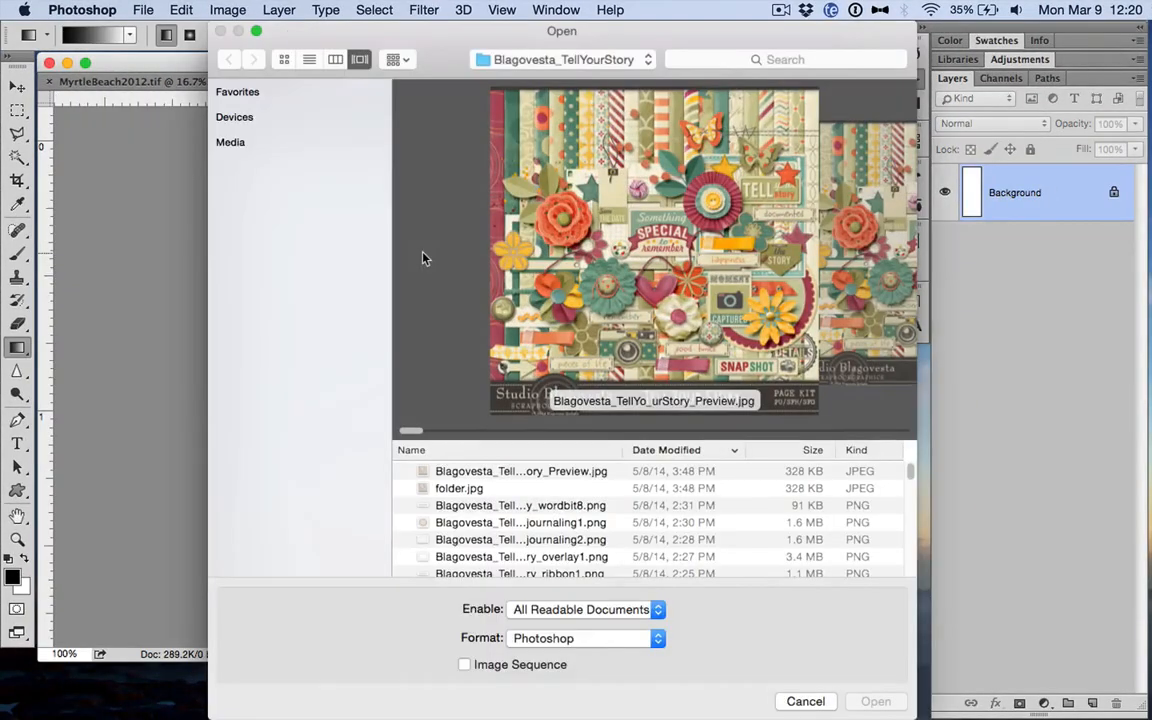
key("Down")
key("Down")
key("Down")
key("Down")
key("Down")
key("Down")
key("Down")
key("Down")
key("Down")
key("Down")
key("Down")
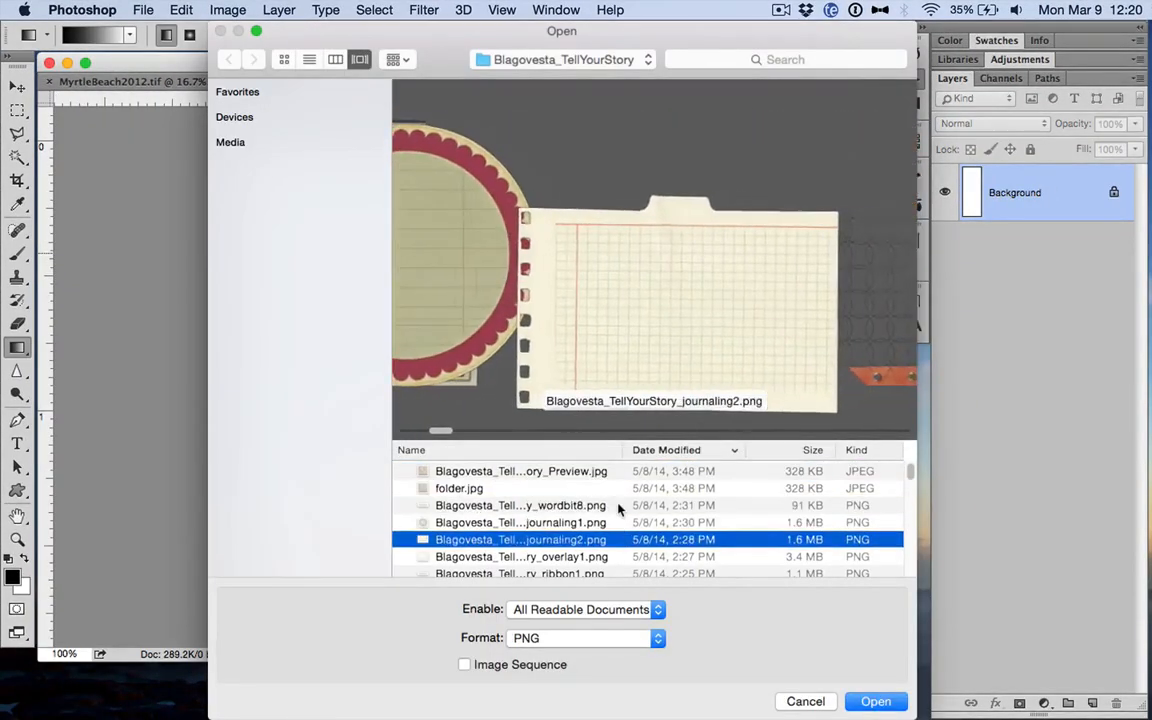
key("Down")
key("Down")
key("Down")
key("Down")
key("Down")
key("Down")
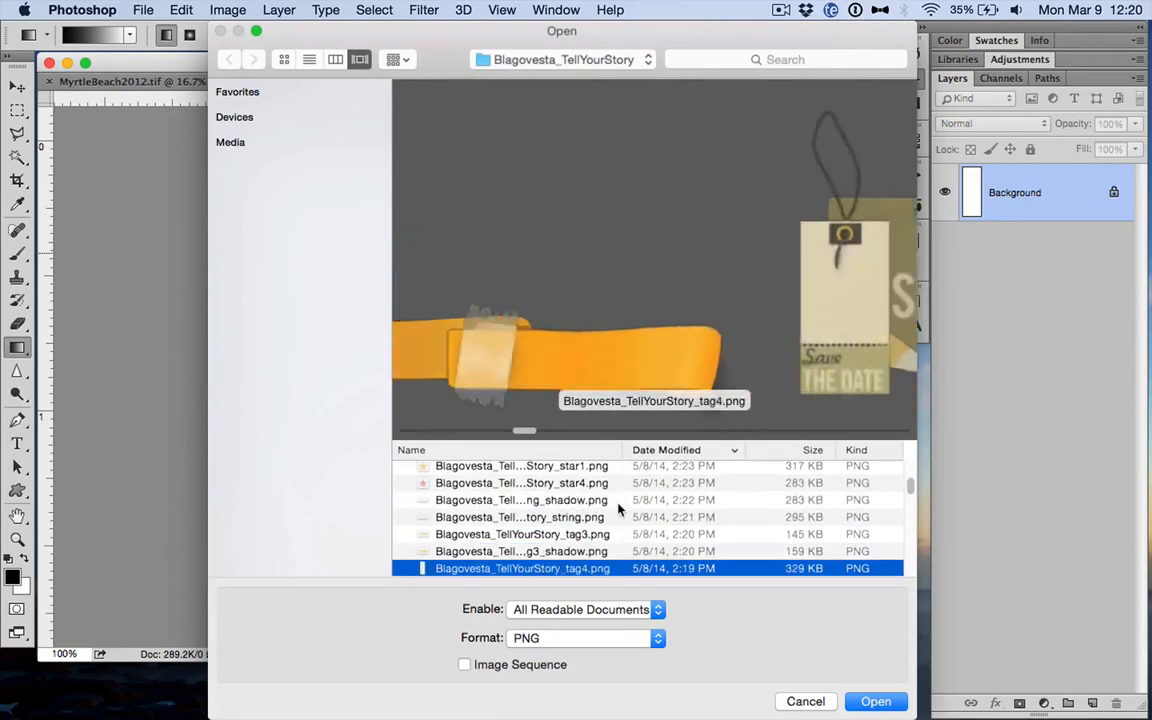
key("Up")
key("Return")
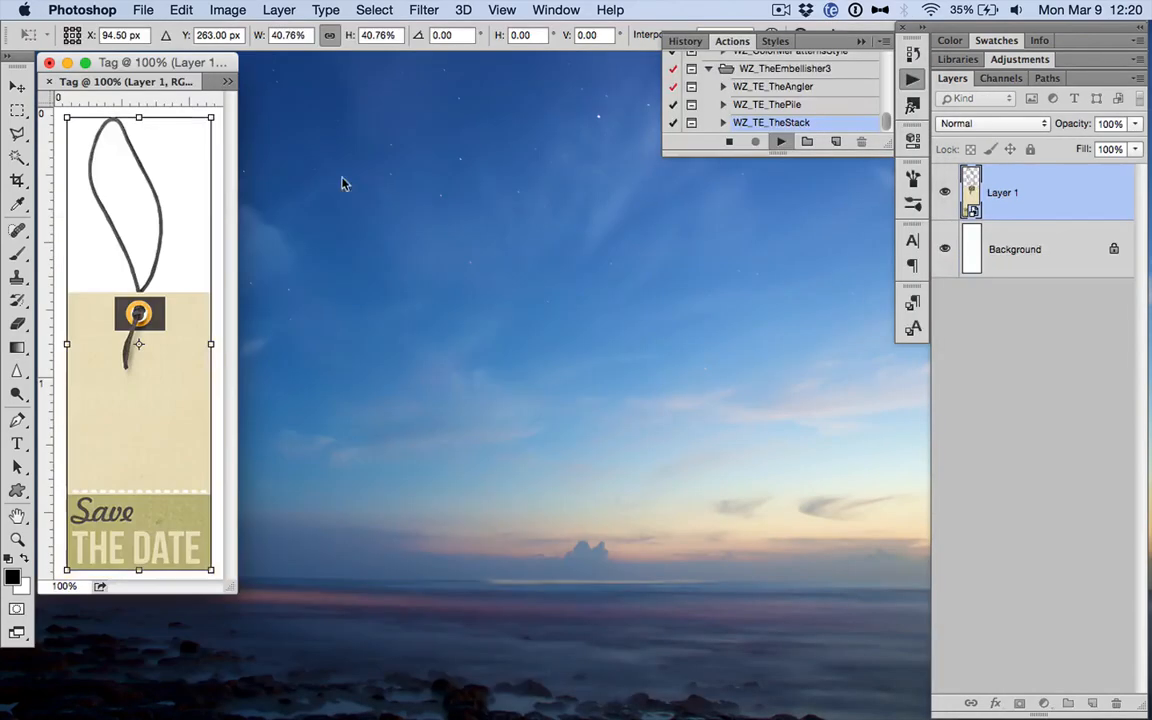
Step: Place Blagovesta_TellYourStory_flower2.png in the Flower3 document and enlarge the multicoloured flower to about 52.9% to fill the canvas
key("ctrl+o")
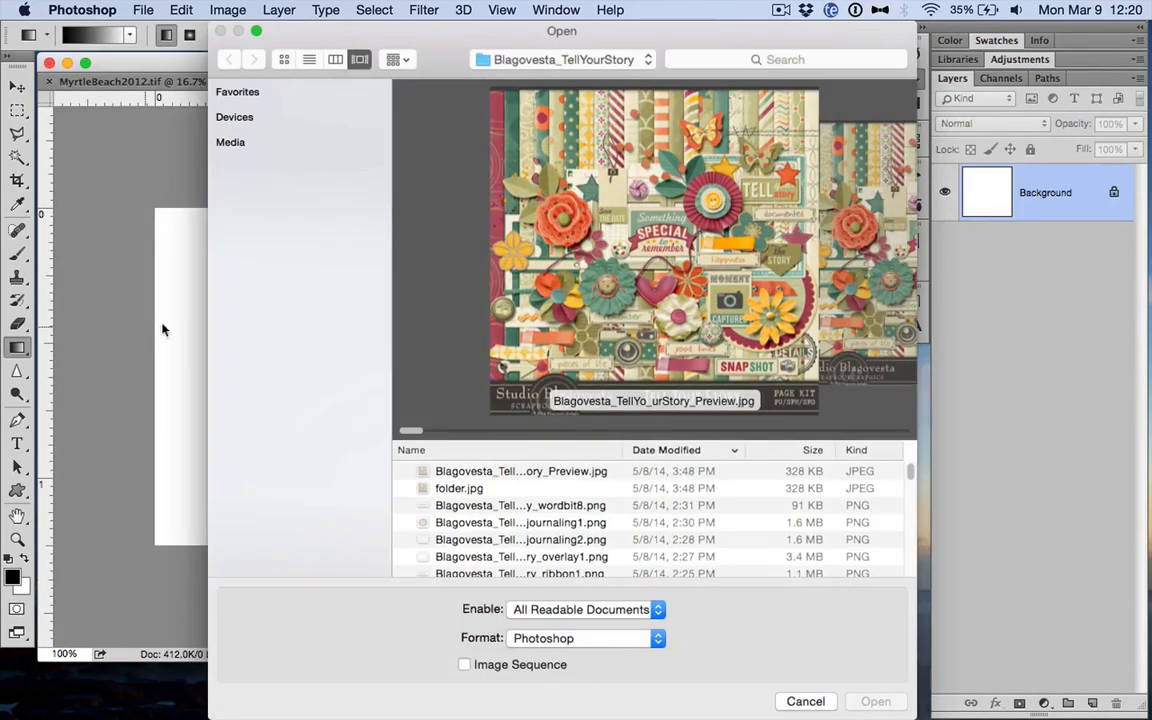
key("Down")
key("Down")
key("Down")
key("Down")
key("Down")
key("Down")
key("Down")
key("Down")
key("Down")
key("Down")
key("Down")
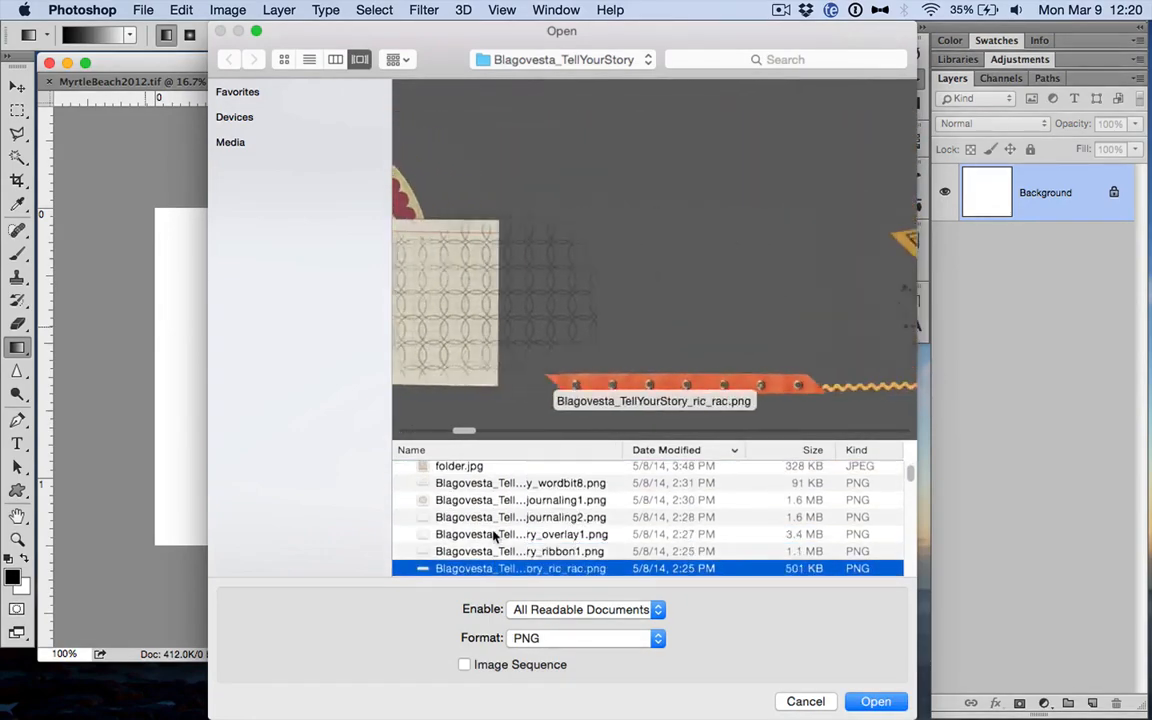
key("Down")
key("Down")
key("Down")
key("Down")
key("Down")
key("Down")
key("Down")
key("Down")
key("Down")
key("Down")
key("Down")
key("Down")
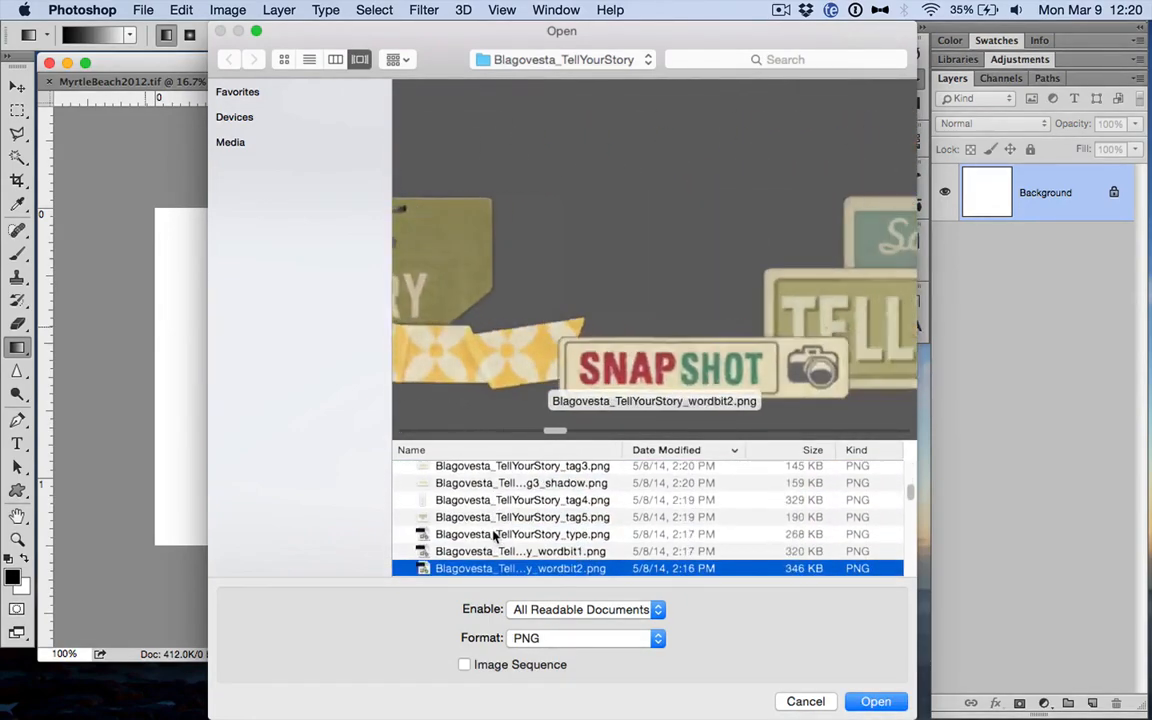
key("Down")
key("Down")
key("Down")
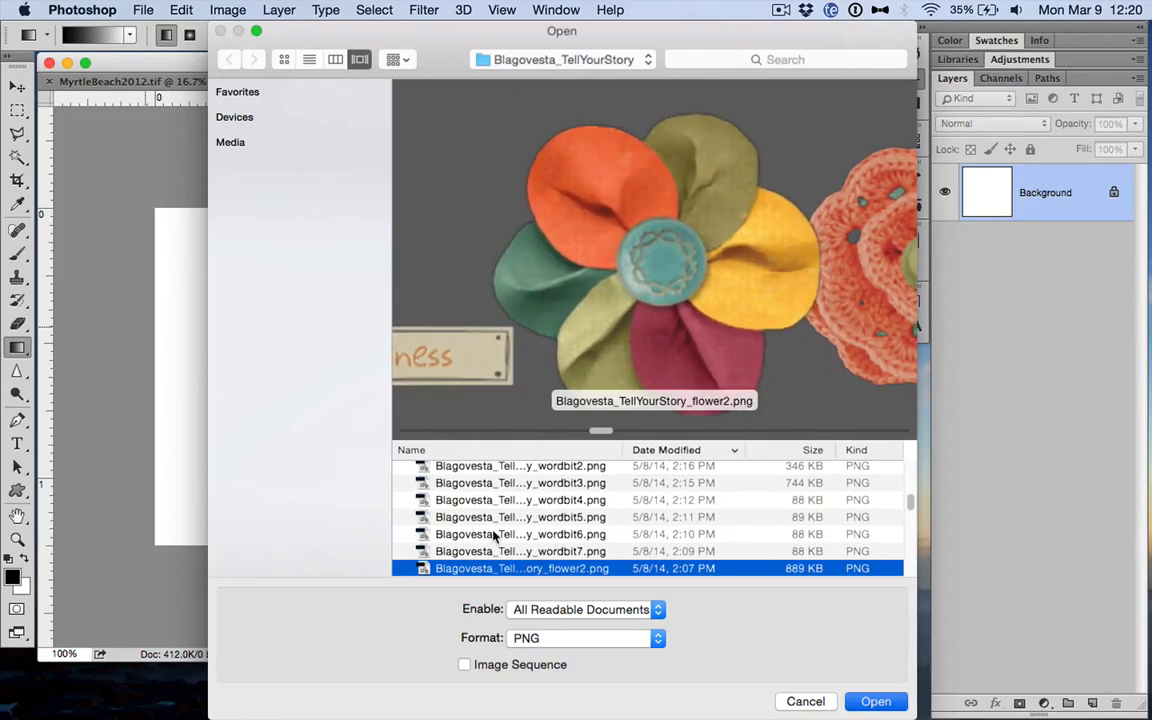
key("Return")
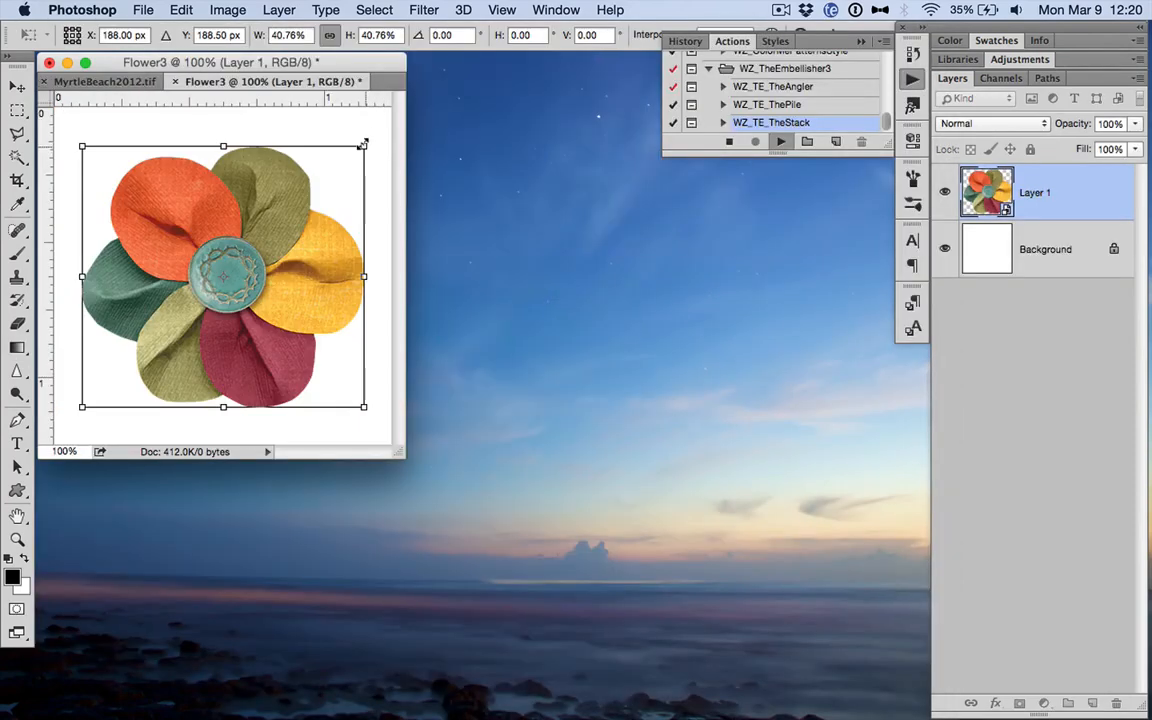
left_click_drag(365, 141, 399, 104)
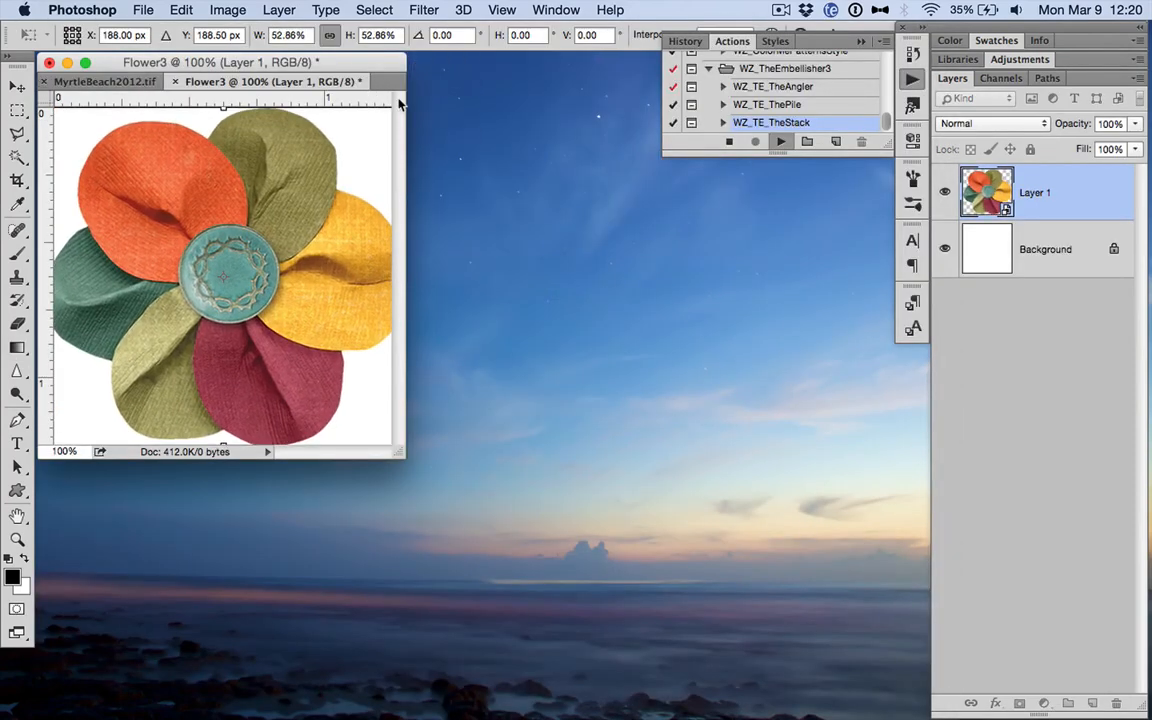
key("Return")
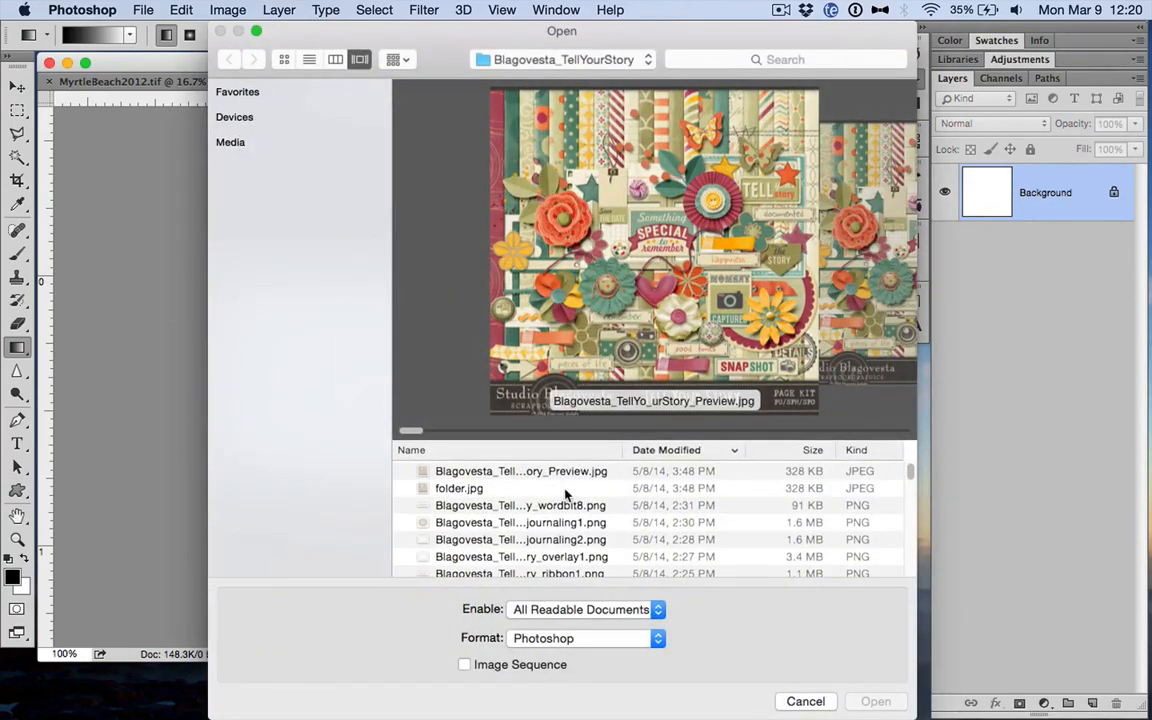
Step: Place Blagovesta_TellYourStory_butterfly1.png in the Flower4 document and rotate the butterfly about 7.8° clockwise
key("Down")
key("Down")
key("Down")
key("Down")
key("Down")
key("Down")
key("Down")
key("Down")
key("Down")
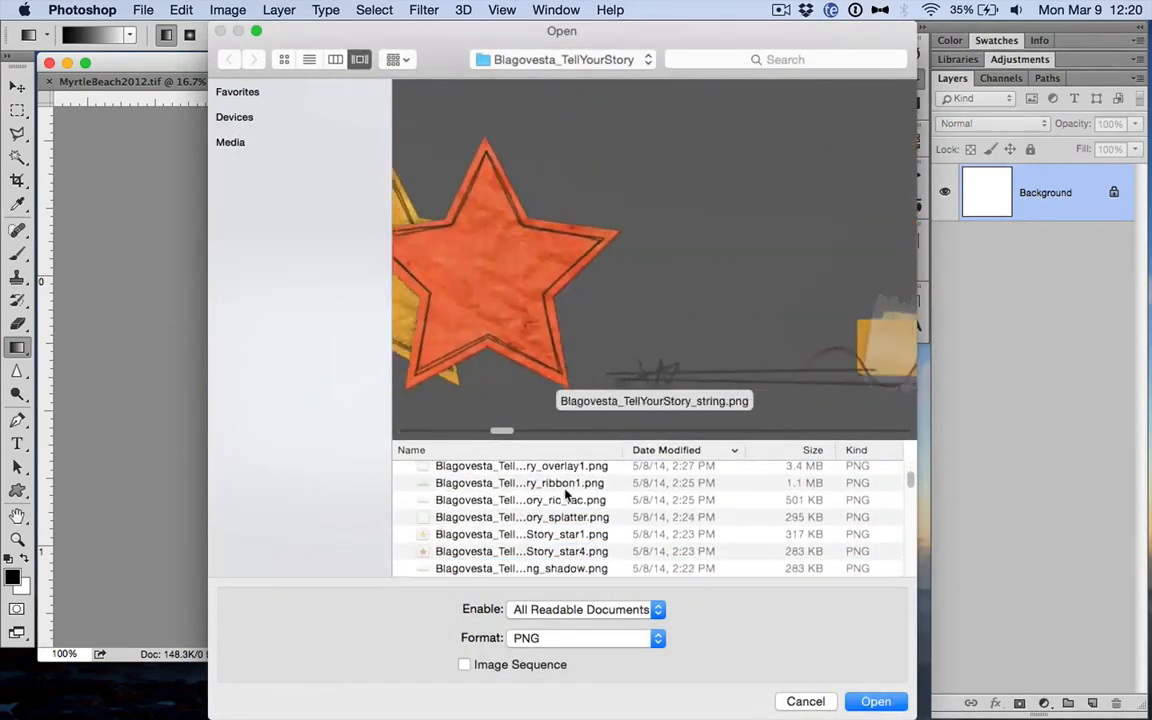
key("Up")
key("Up")
key("Up")
key("Up")
key("Up")
key("Up")
key("Down")
key("Down")
key("Down")
key("Down")
key("Down")
key("Down")
key("Down")
key("Down")
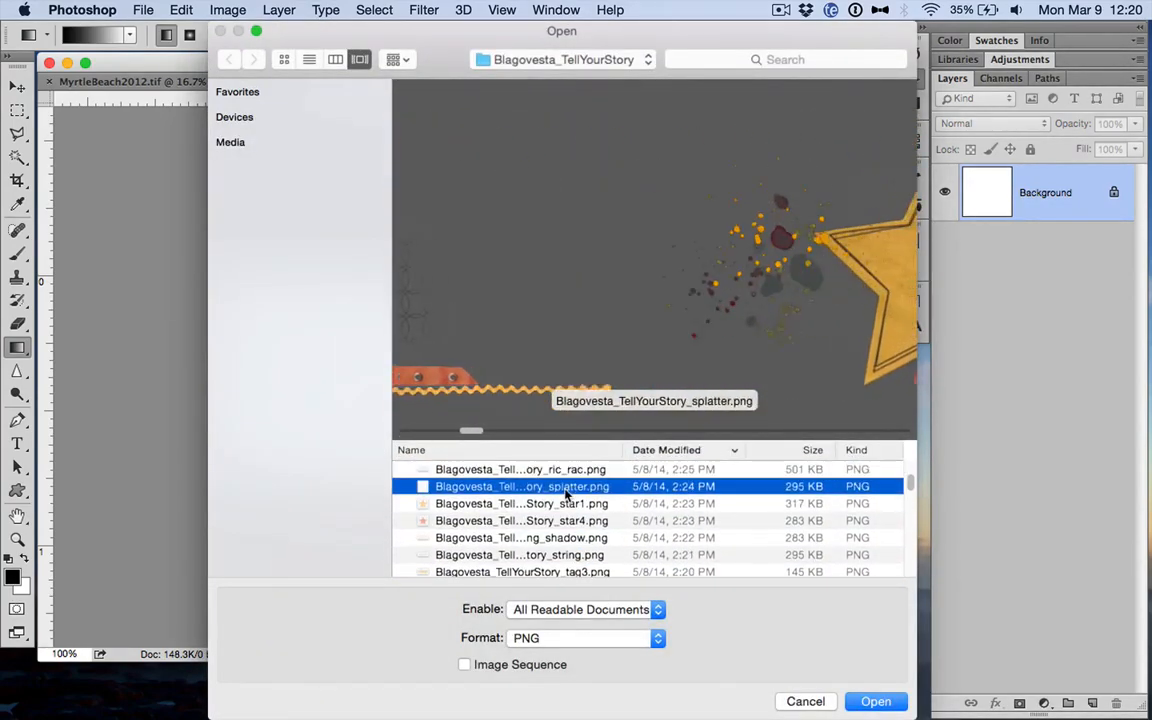
key("Down")
key("Down")
key("Down")
key("Down")
key("Down")
key("Down")
key("Down")
key("Down")
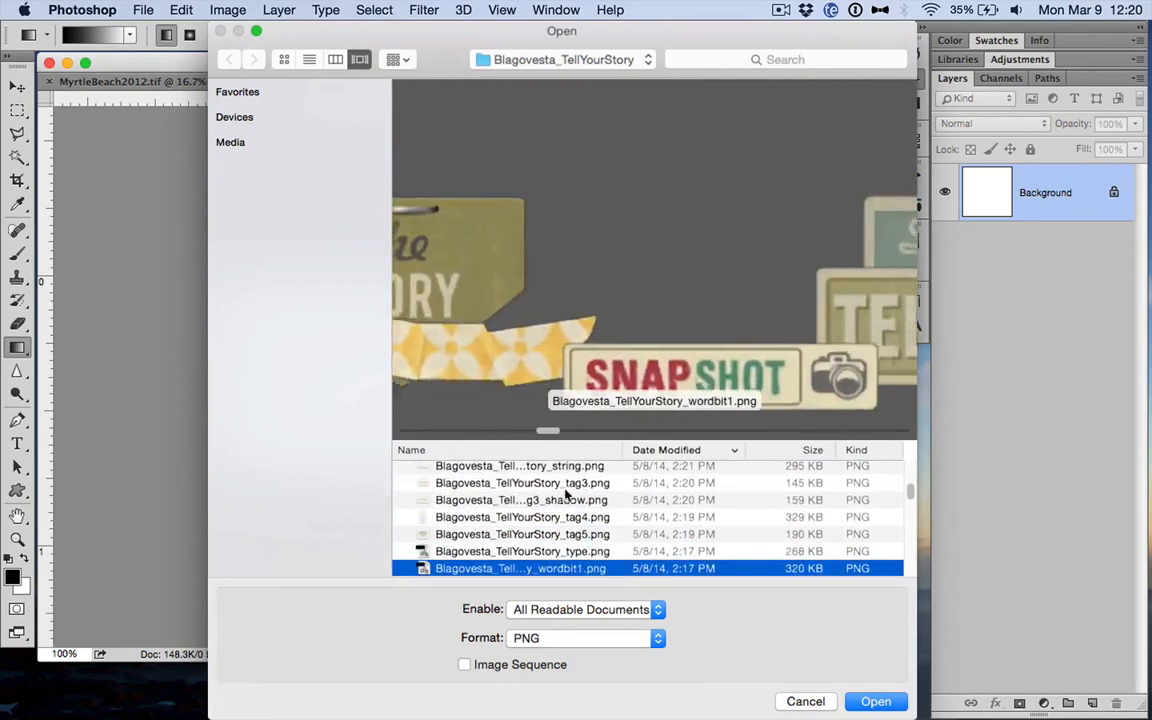
key("Down")
key("Down")
key("Down")
key("Down")
key("Down")
key("Down")
key("Down")
key("Down")
key("Down")
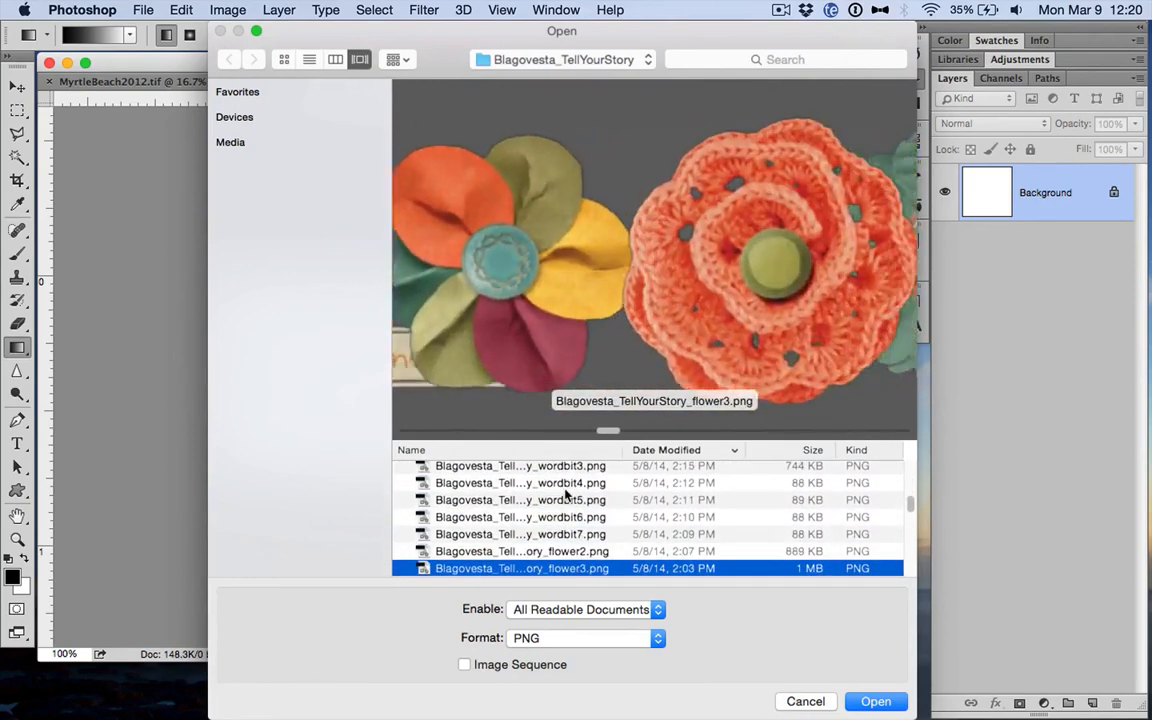
key("Down")
key("Down")
key("Down")
key("Down")
key("Down")
key("Down")
key("Down")
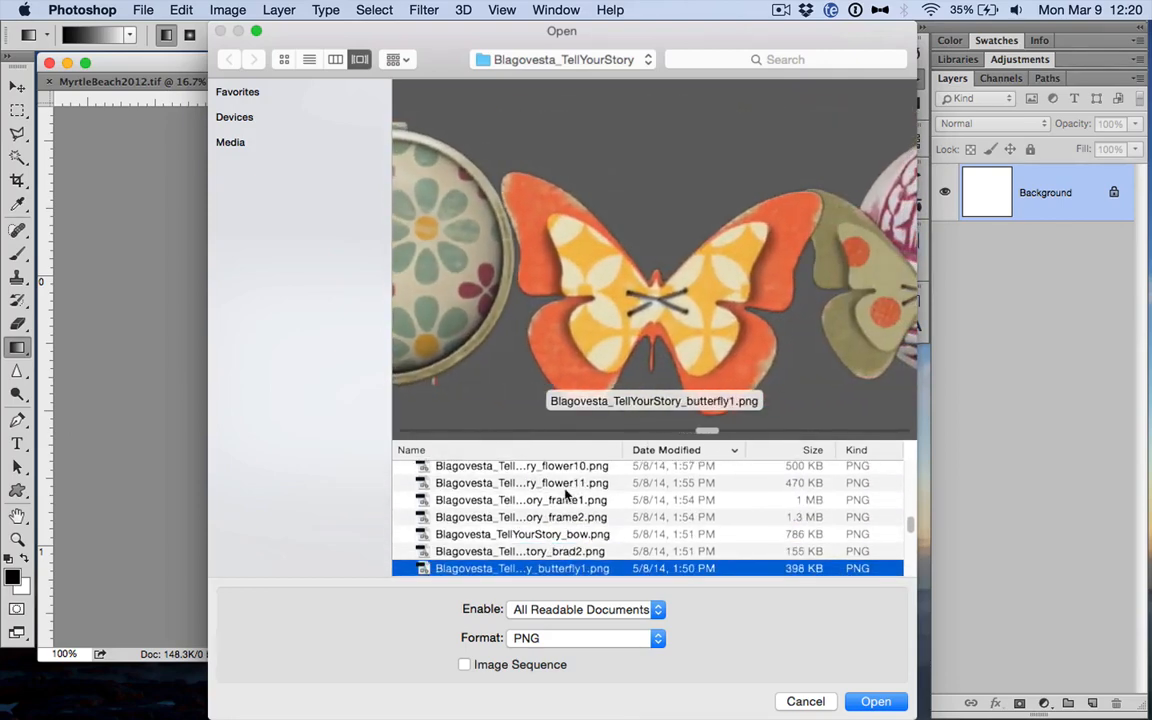
key("Down")
key("Up")
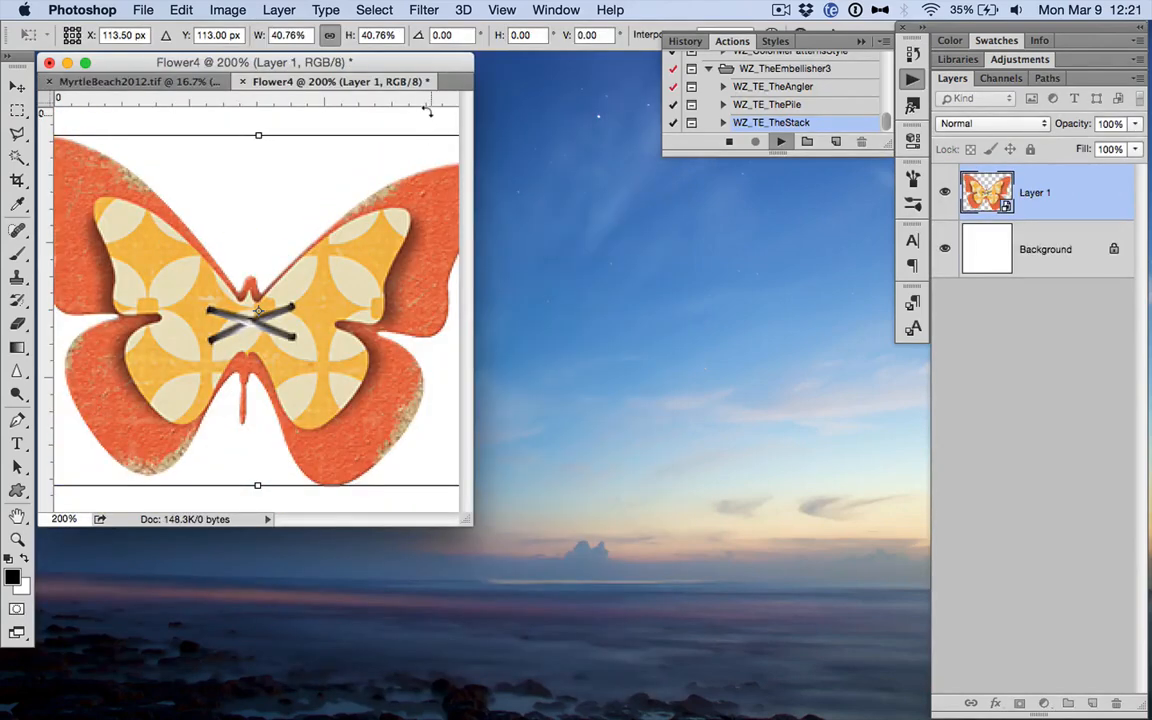
left_click_drag(429, 108, 436, 150)
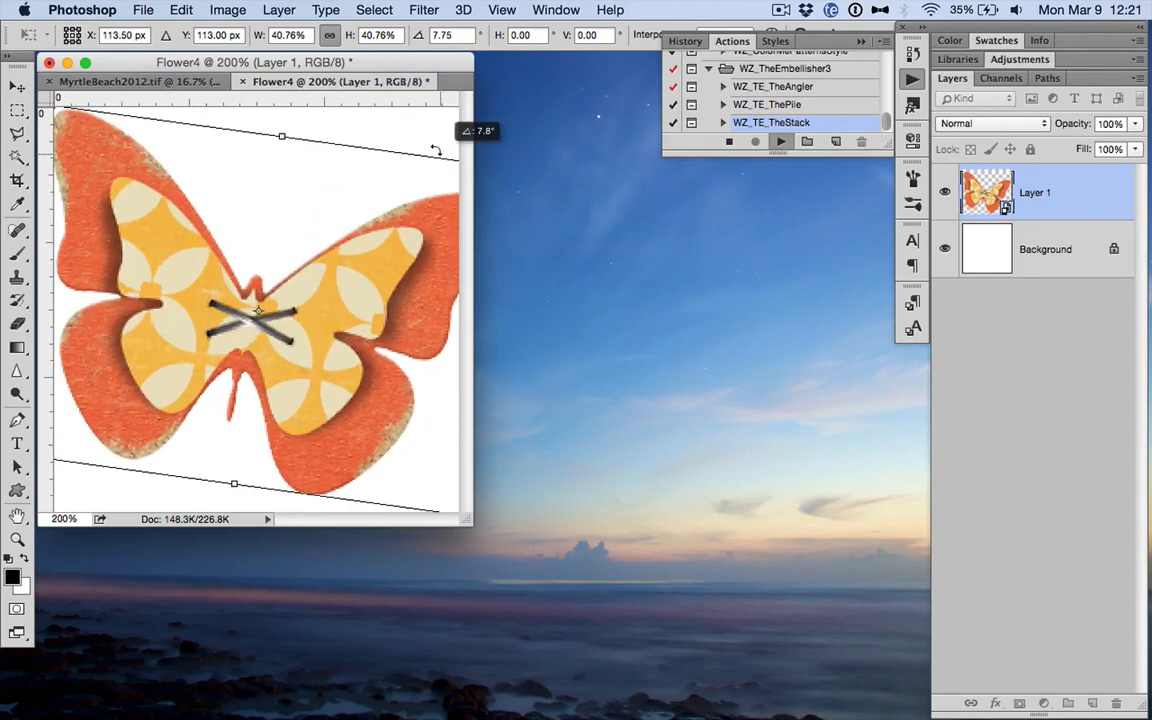
key("Return")
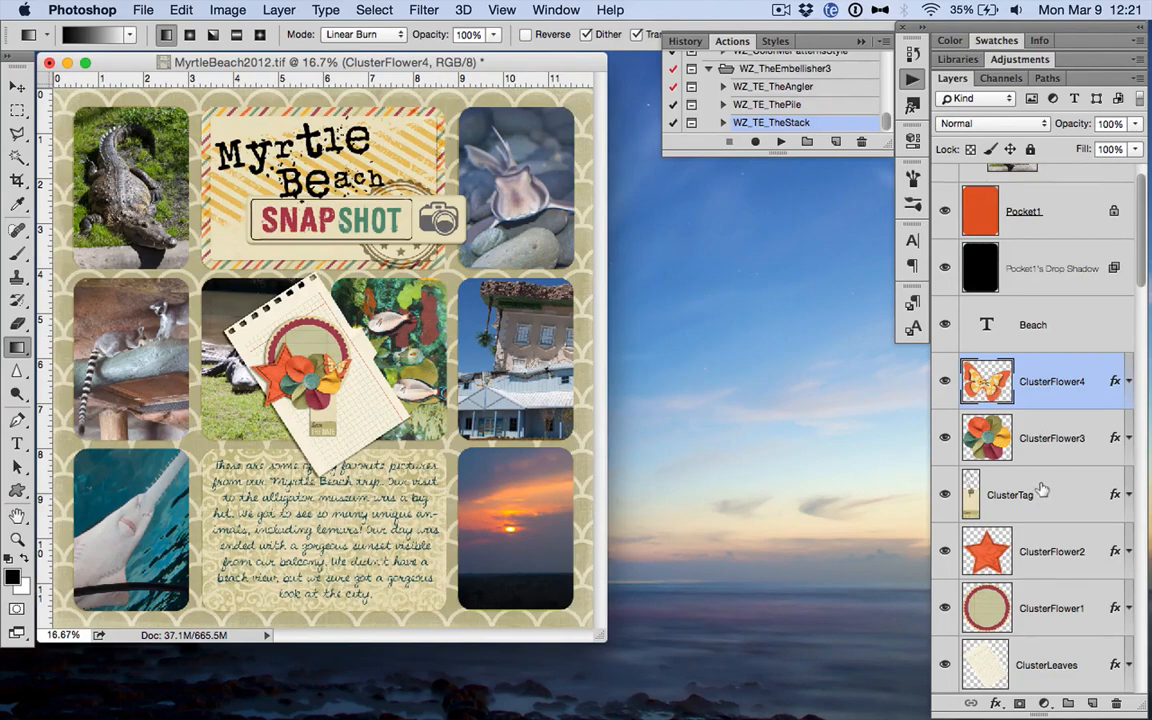
Step: Bring all six layers from ClusterFlower4 to ClusterLeaves to the front and move the cluster to the corner above the sunset photo
scroll(1064, 587, "down", 2)
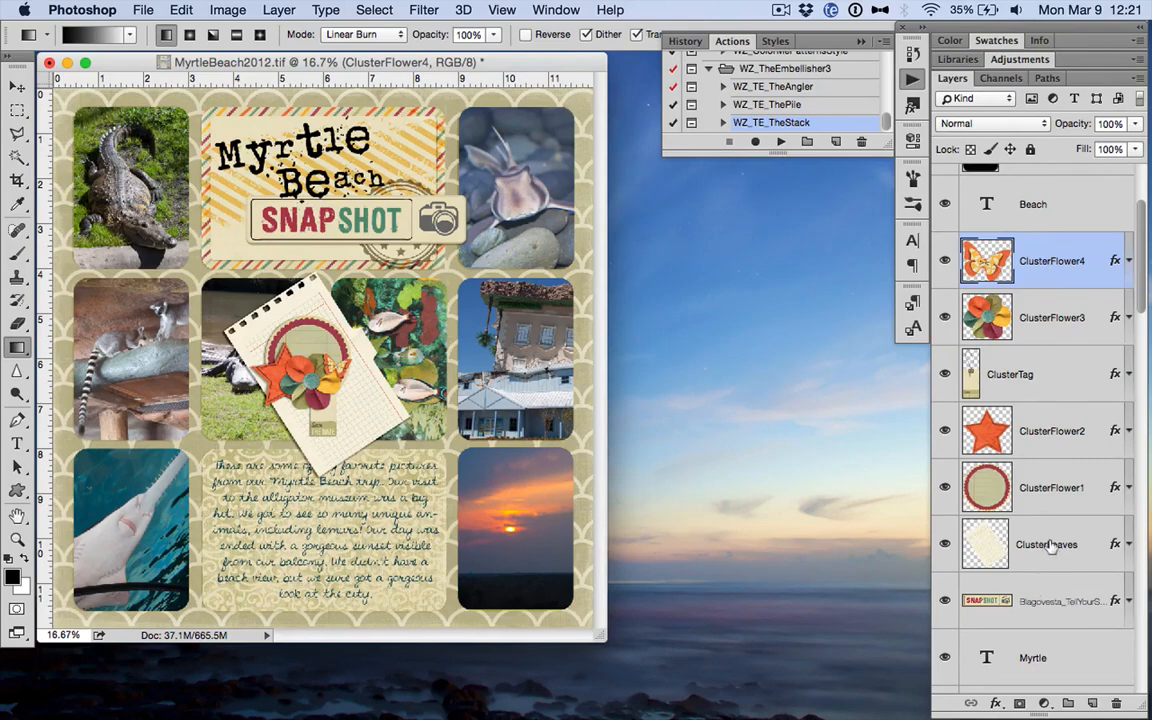
left_click(1051, 546, "shift")
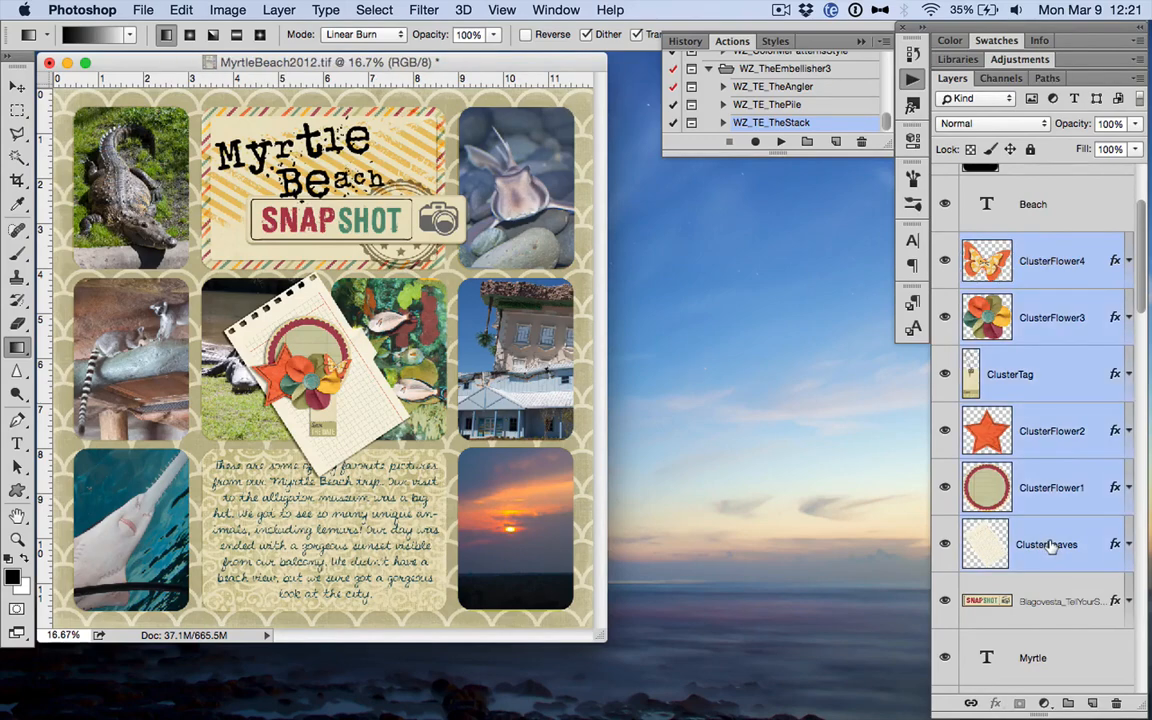
key("shift+super+bracketright")
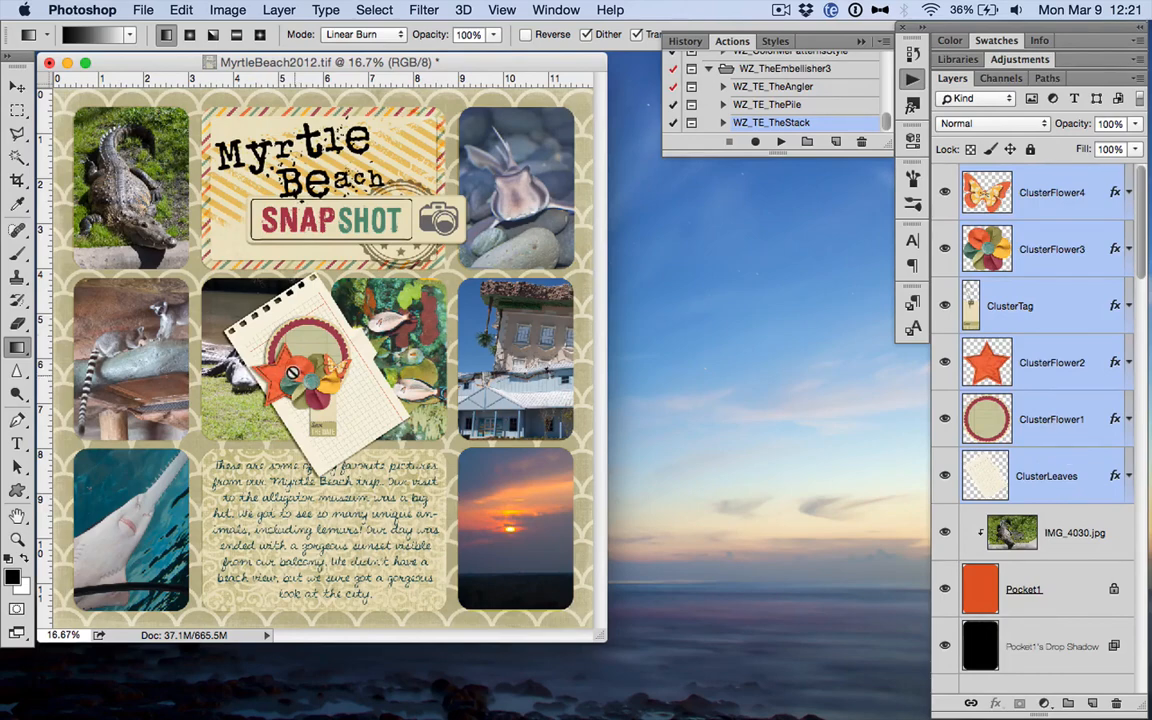
key("v")
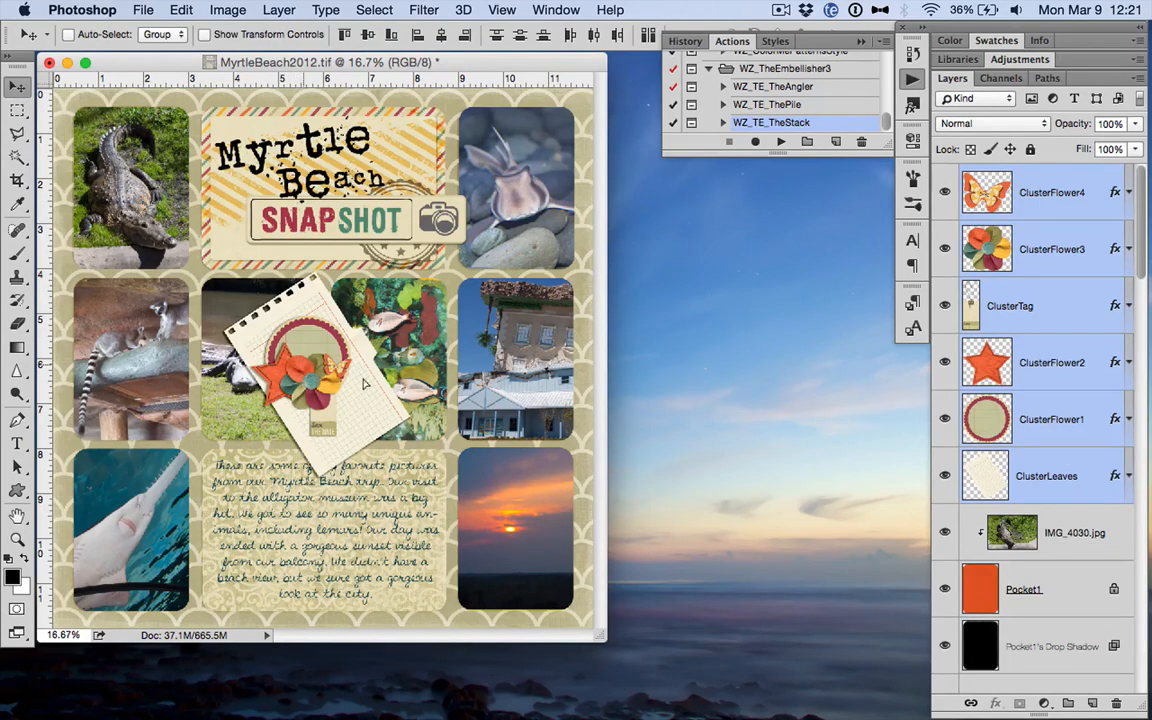
left_click_drag(366, 384, 437, 441)
Step: Scale the ClusterLeaves notepaper to about 70%, rotate it about -118.3°, and position it behind the cluster
left_click(1078, 486)
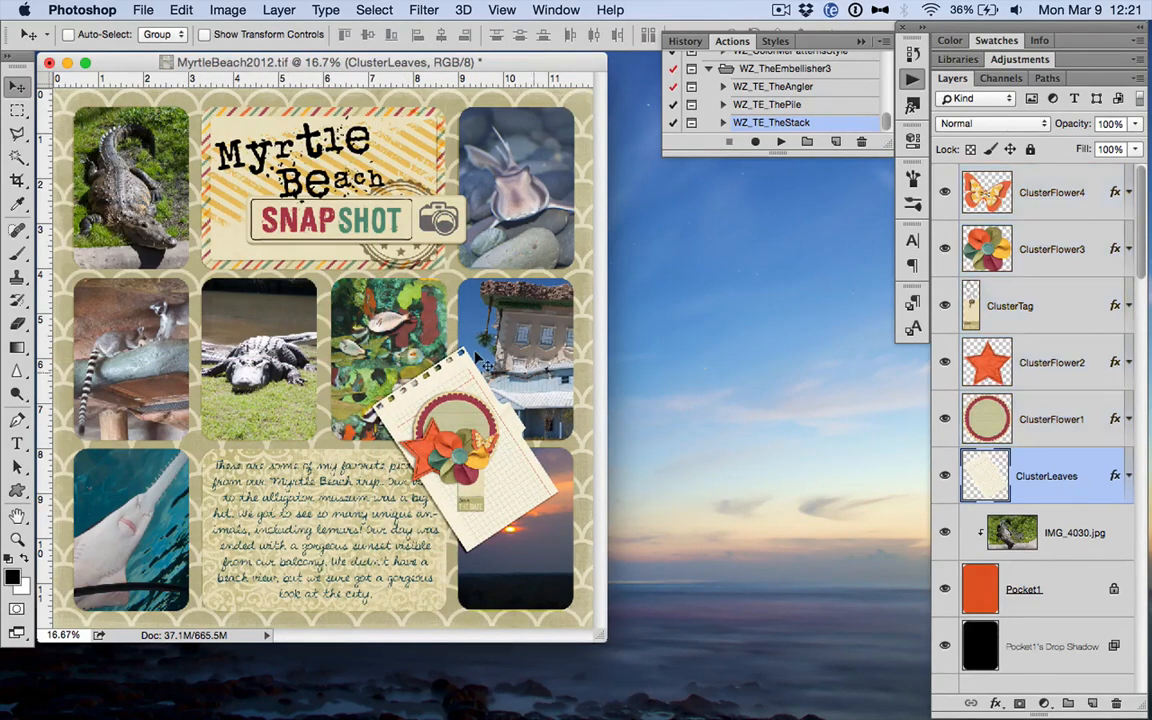
key("super+t")
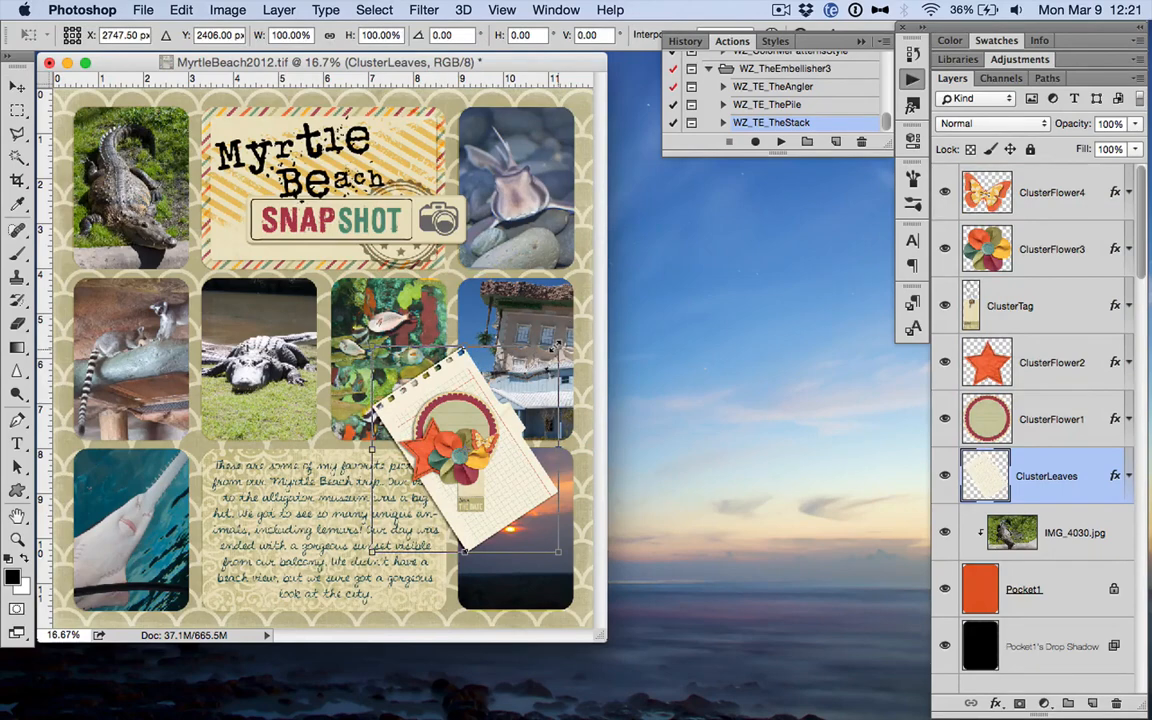
left_click_drag(557, 347, 375, 455)
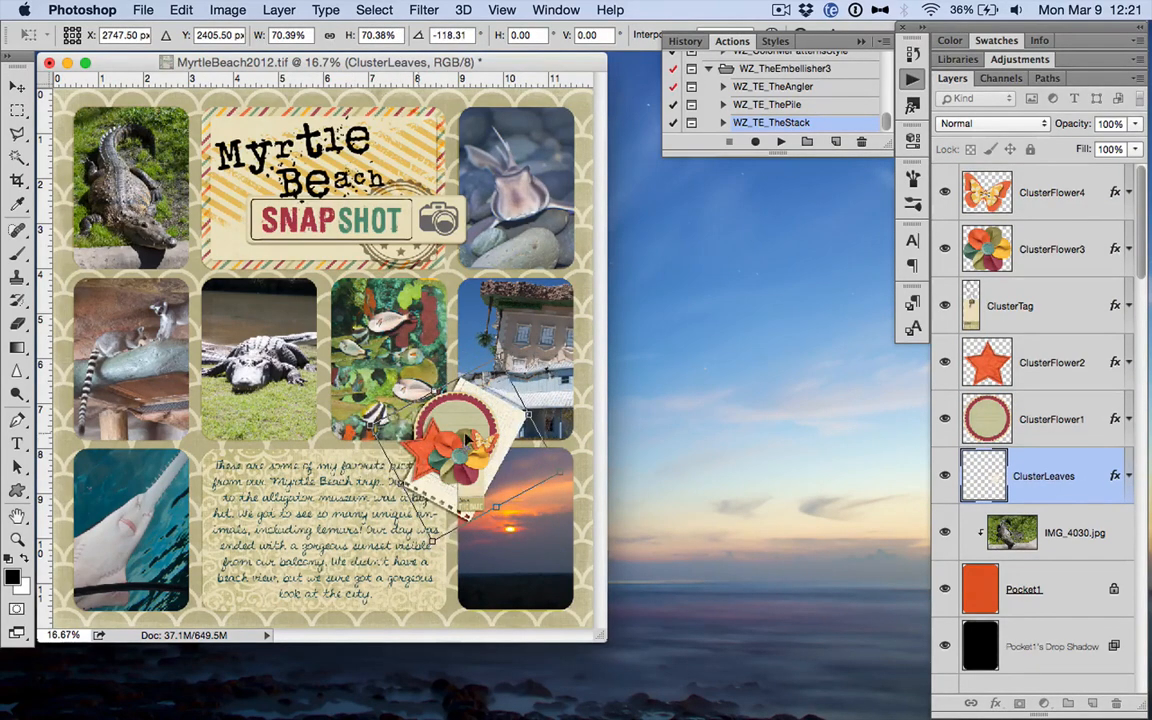
left_click_drag(500, 431, 495, 424)
key("Return")
Step: Lower the scalloped circle behind the flower and star, and reposition the layers from ClusterFlower1 to ClusterFlower4 together on the notepaper
left_click(1035, 415)
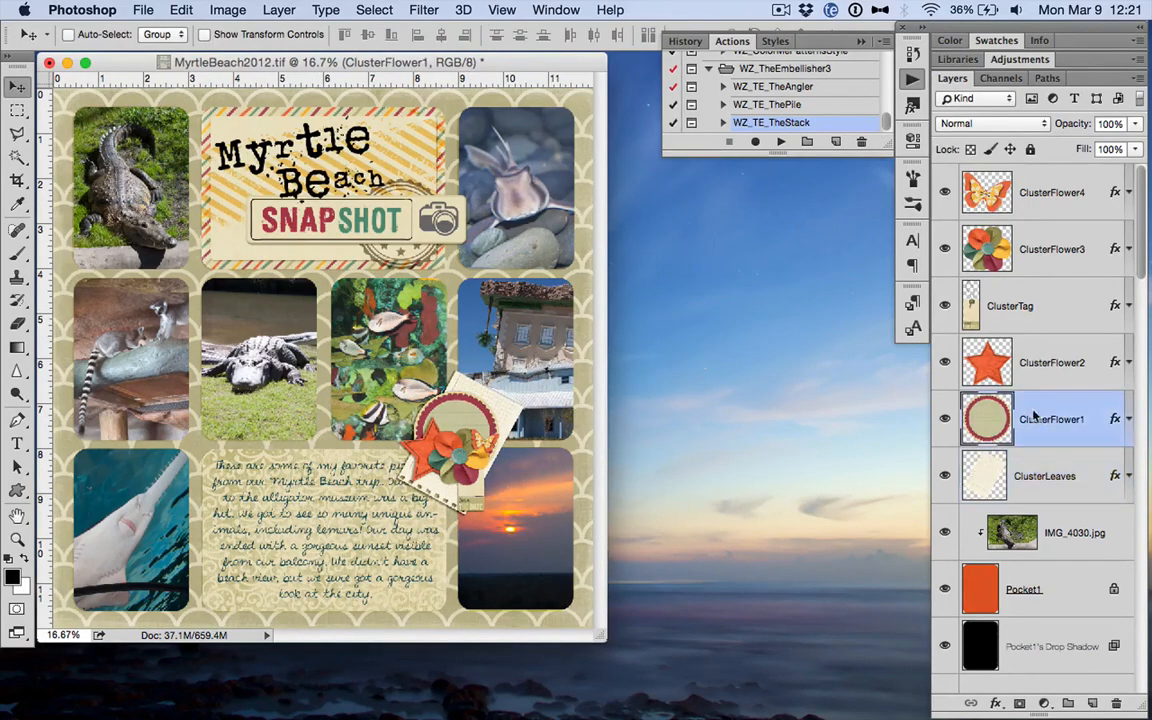
left_click_drag(455, 419, 455, 445)
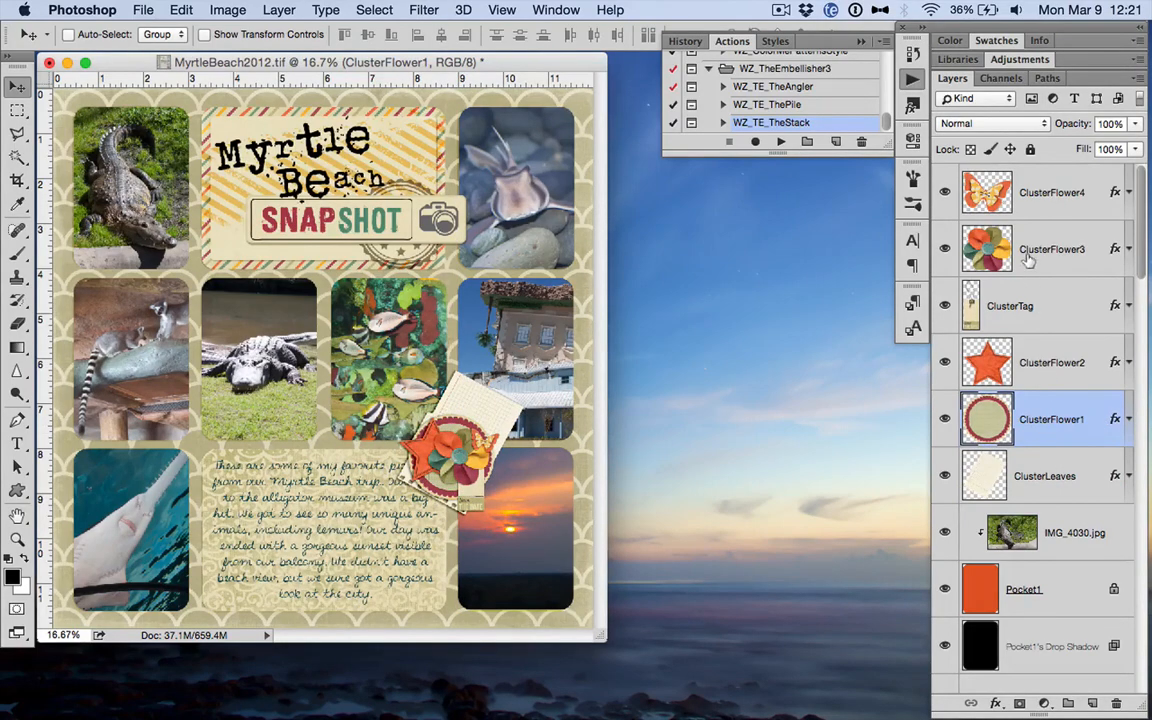
left_click(1043, 182, "shift")
mouse_move(431, 398)
left_mouse_down()
mouse_move(448, 422)
mouse_move(439, 418)
left_mouse_up()
Step: Send the ClusterLeaves layer behind the photos, directly above the patterned background paper
left_click(1057, 487)
key("super+shift+[")
key("super+]")
key("super+]")
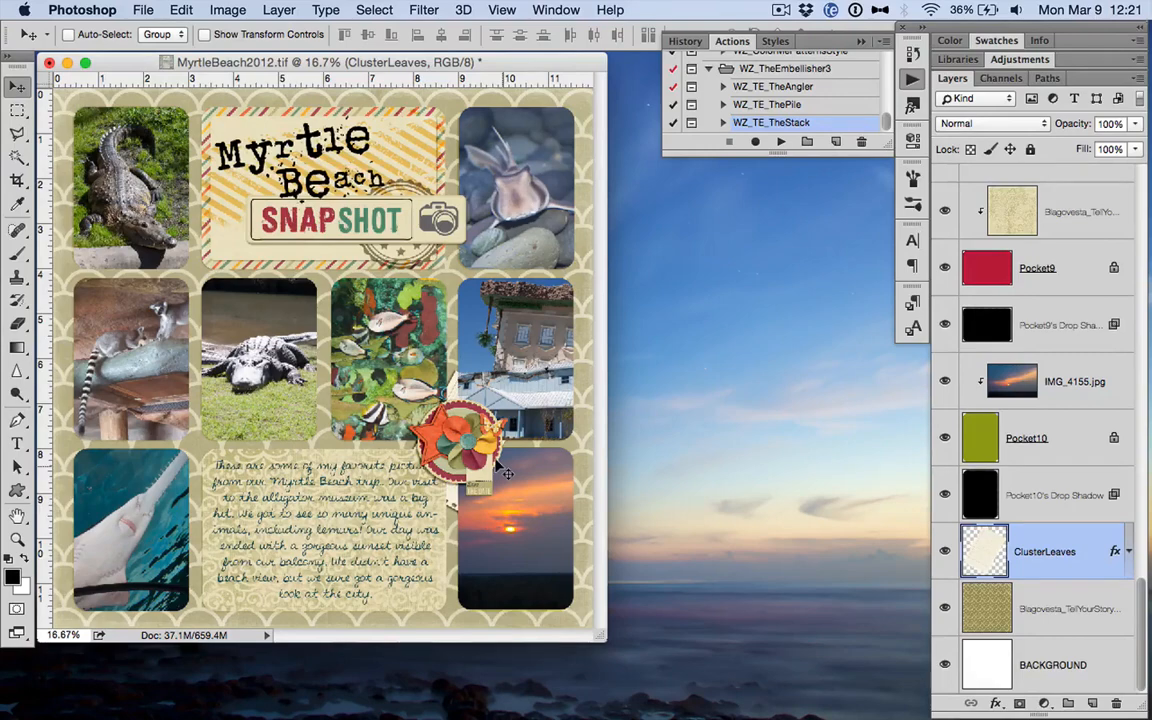
Step: Run the WZ_TE_ThePile action and continue through its introductory instructions
left_click(782, 105)
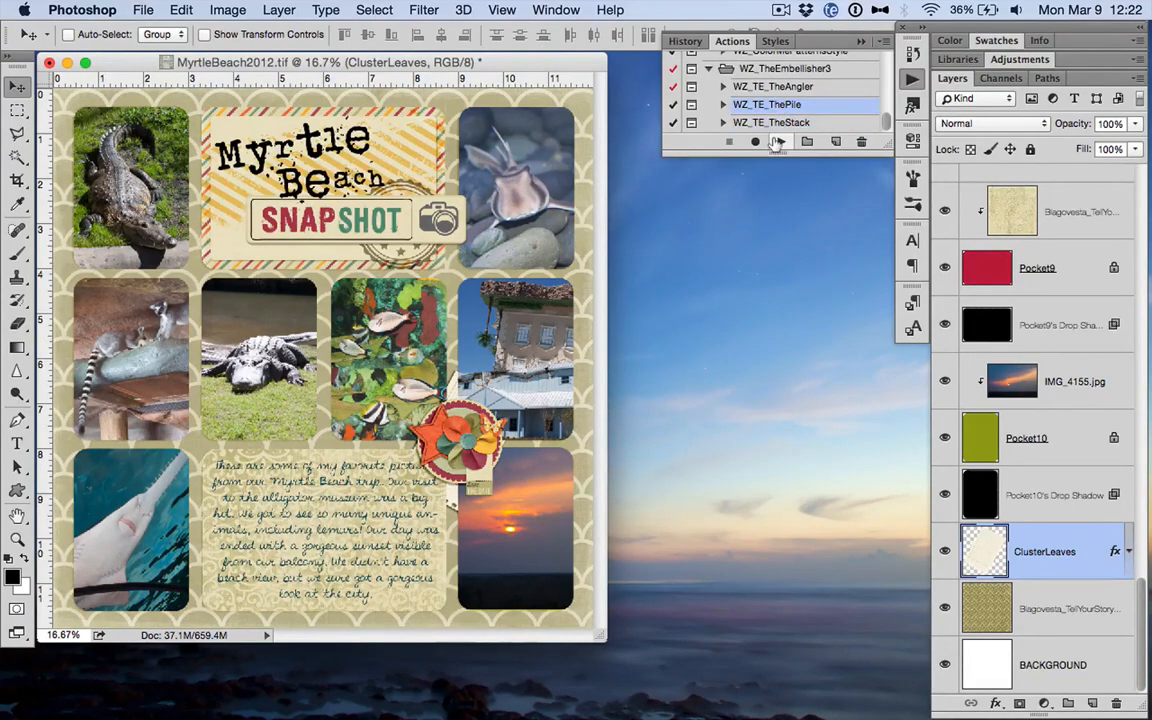
left_click(779, 141)
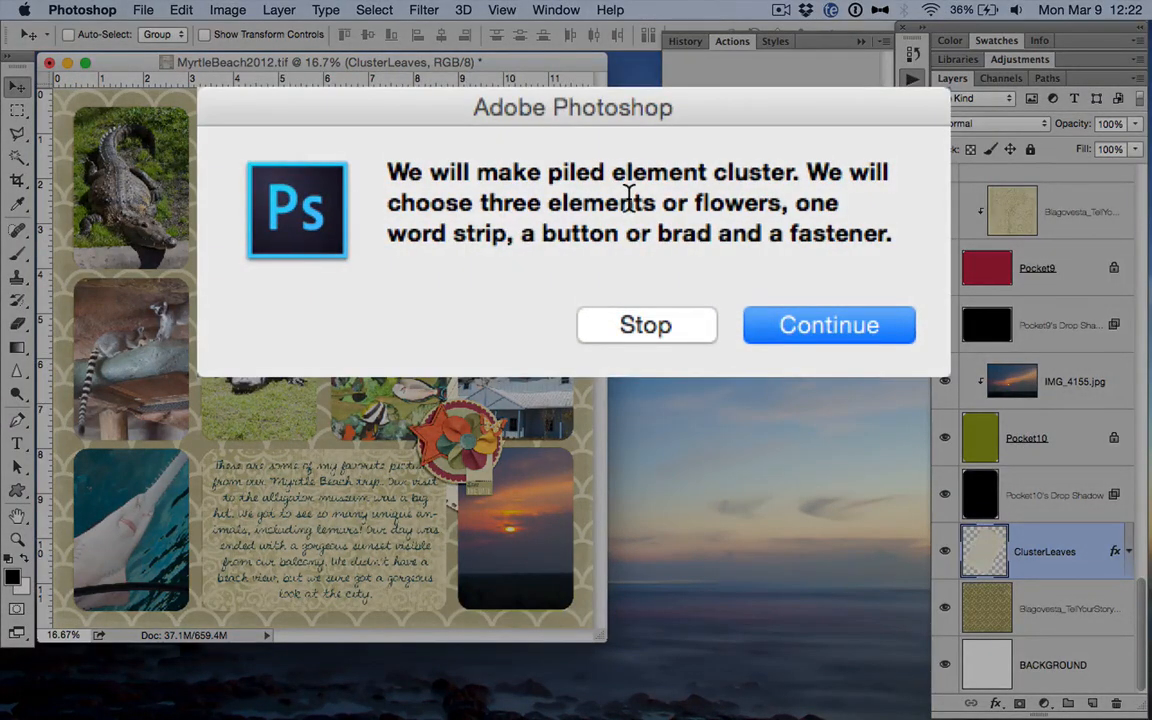
left_click(862, 328)
left_click(859, 324)
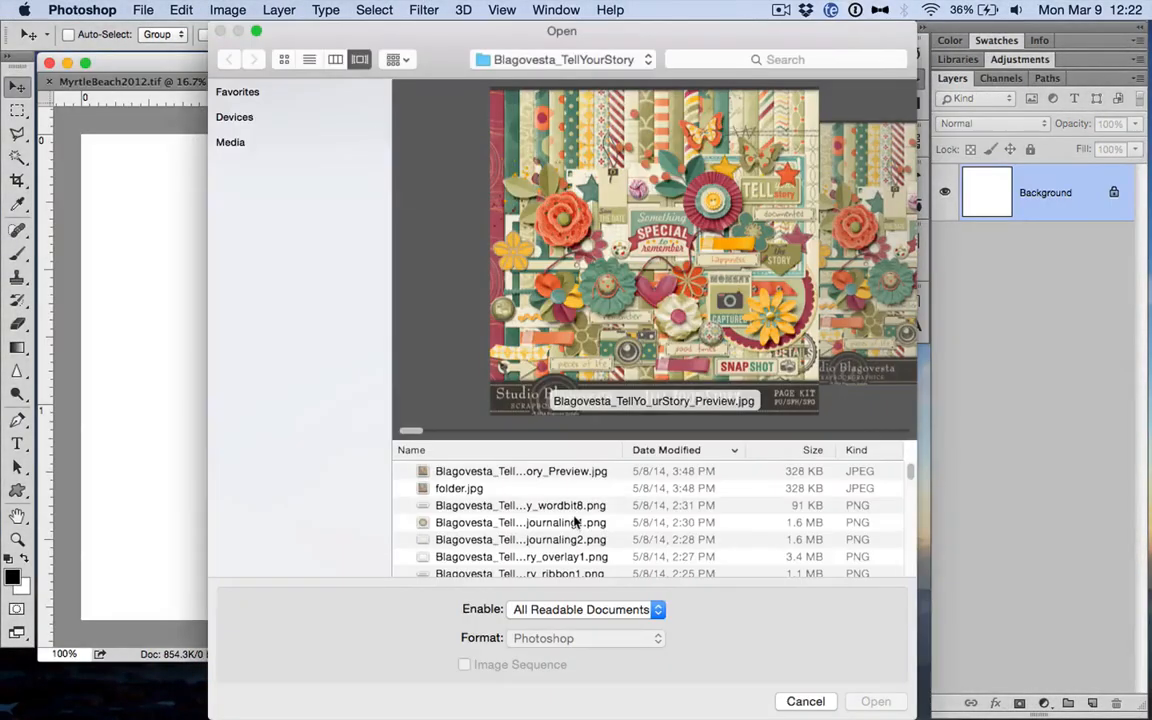
Step: Place the yellow five-petal flower from the kit in the Flower1 document and enlarge it to about 103.9% to fill the canvas
scroll(565, 517, "down", 10)
left_click(565, 517)
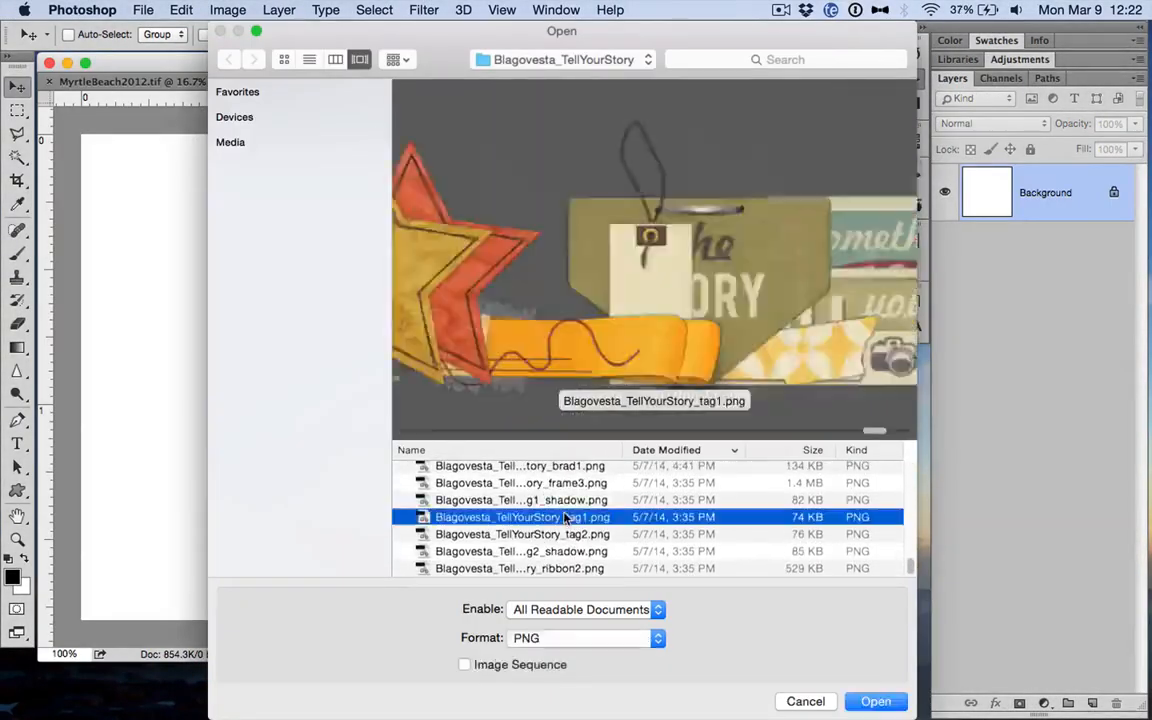
key("Up")
key("Up")
key("Up")
key("Up")
key("Up")
key("Up")
key("Up")
key("Up")
key("Up")
key("Up")
key("Up")
key("Up")
key("Up")
key("Up")
key("Up")
key("Up")
key("Up")
key("Up")
key("Up")
key("Up")
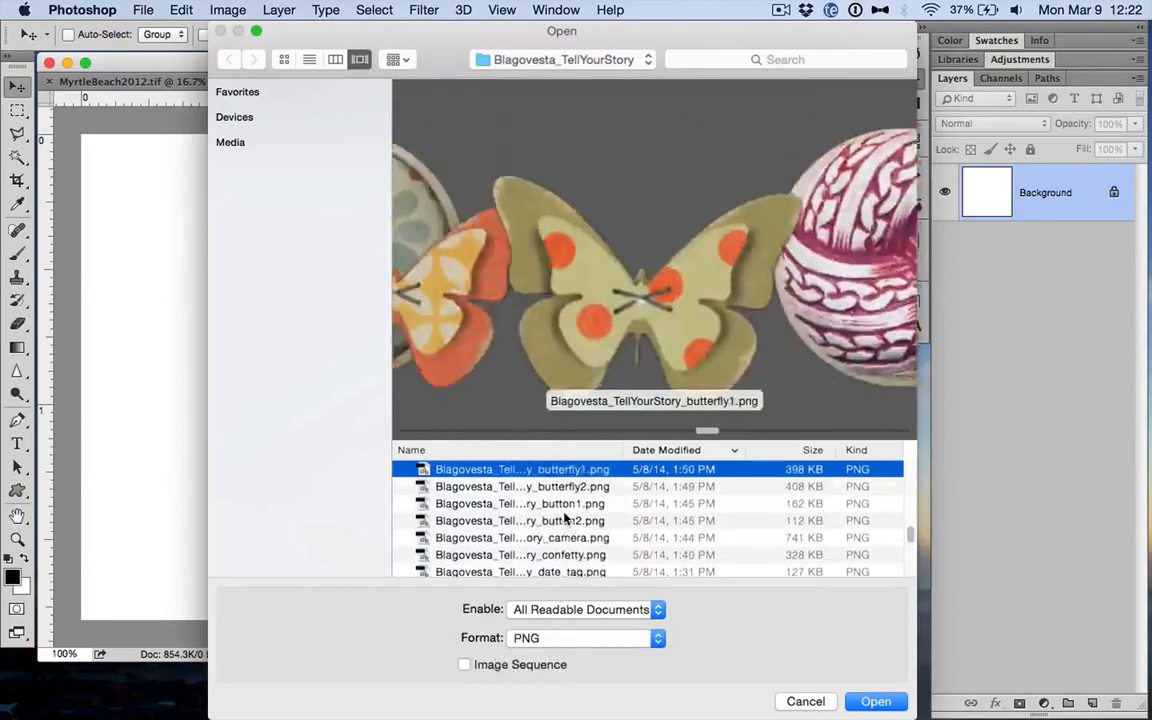
key("Up")
key("Up")
key("Up")
key("Down")
key("Return")
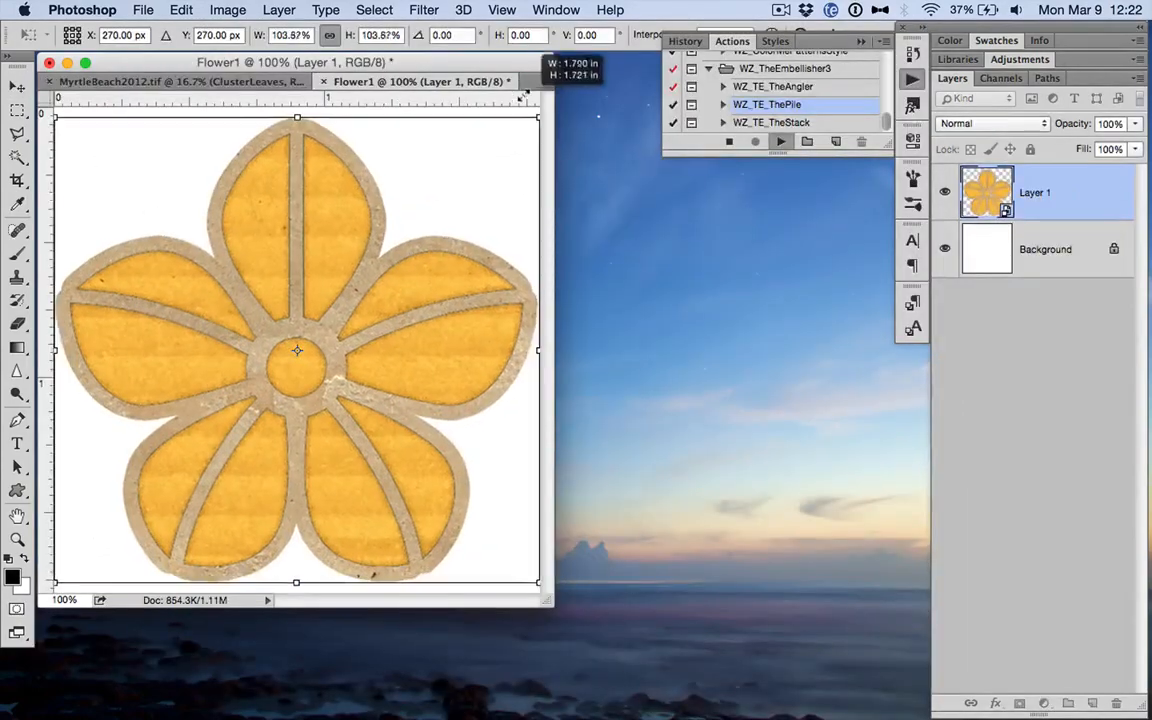
key("Return")
Step: Place the cream flower with the pink centre from the kit in the Flower2 document and enlarge it to fill the canvas
key("Down")
key("Down")
key("Down")
key("Down")
key("Down")
key("Down")
key("Down")
key("Down")
key("Down")
key("Down")
key("Down")
key("Down")
key("Down")
key("Down")
key("Down")
key("Down")
key("Down")
key("Down")
key("Down")
key("Down")
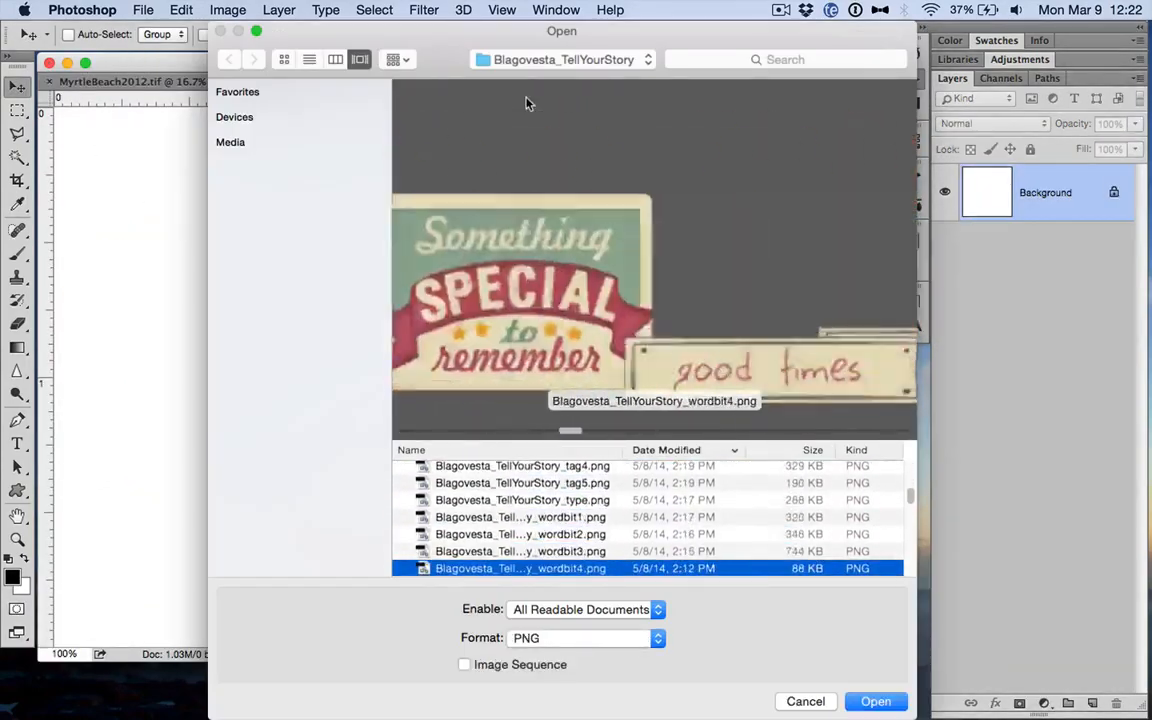
key("Down")
key("Down")
key("Down")
key("Down")
key("Down")
key("Down")
key("Down")
key("Down")
key("Down")
key("Down")
key("Return")
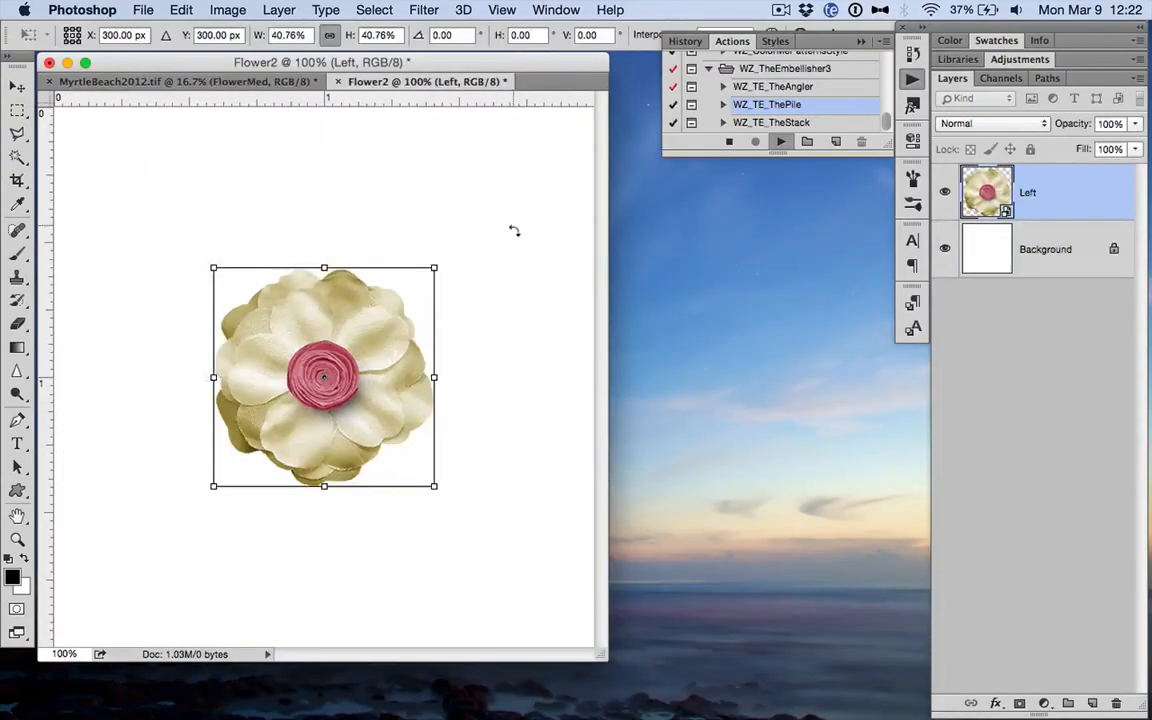
left_click_drag(434, 268, 588, 114)
key("Return")
Step: Place the teal flower with the polka-dot button from the kit in the Flower3 document and enlarge it to fill the canvas
key("Down")
key("Down")
key("Down")
key("Down")
key("Down")
key("Down")
key("Down")
key("Down")
key("Down")
key("Down")
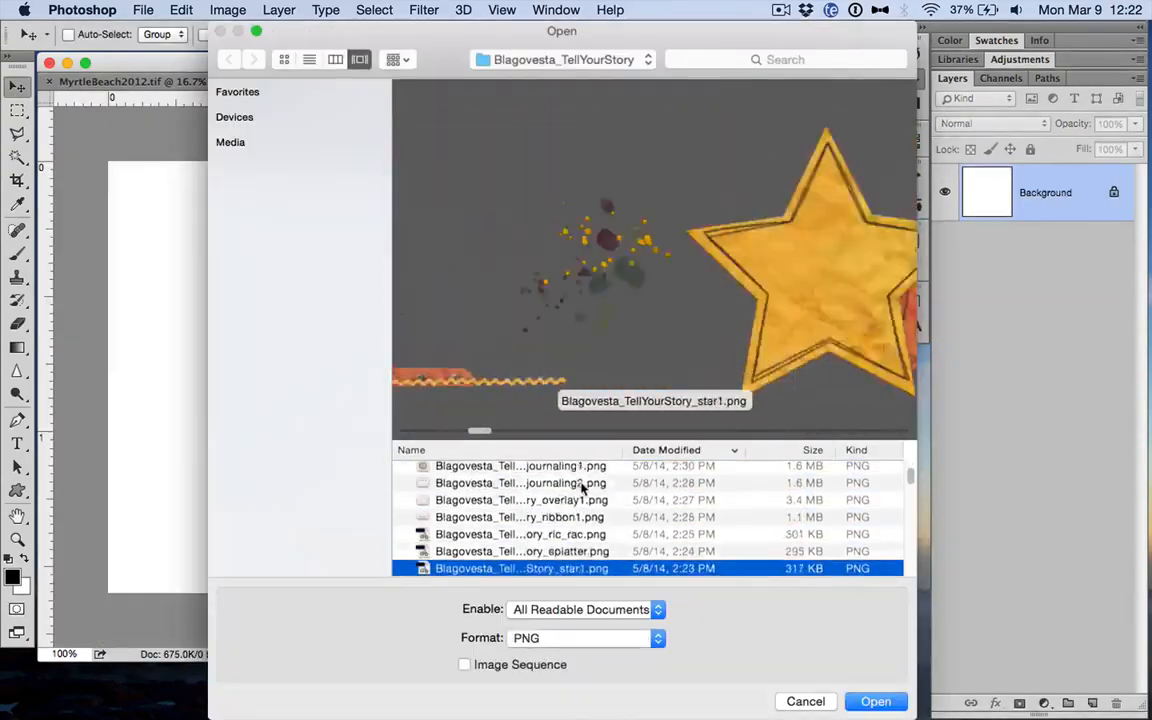
key("Down")
key("Down")
key("Down")
key("Down")
key("Down")
key("Down")
key("Down")
key("Down")
key("Down")
key("Down")
key("Down")
key("Down")
key("Down")
key("Down")
key("Down")
key("Return")
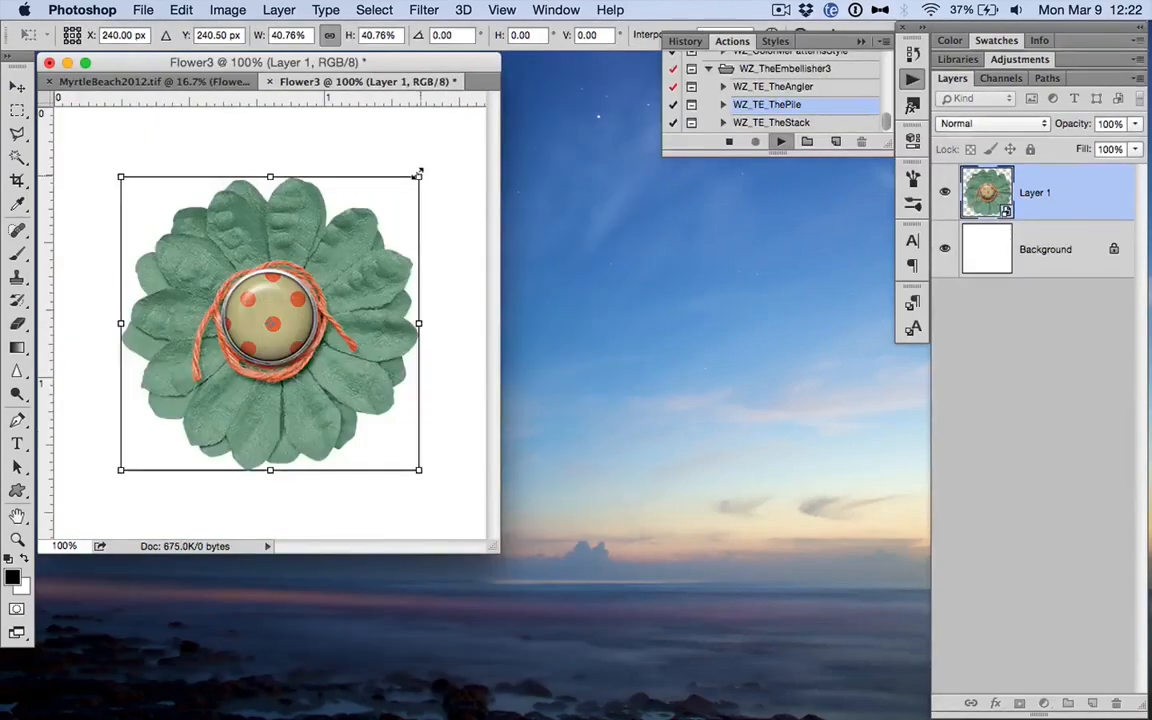
left_click_drag(418, 174, 499, 106)
key("Return")
Step: Place Blagovesta_TellYourStory_wordbit8.png in the word strip document and enlarge it to fill the canvas
key("Down")
key("Down")
key("Down")
key("Down")
key("Up")
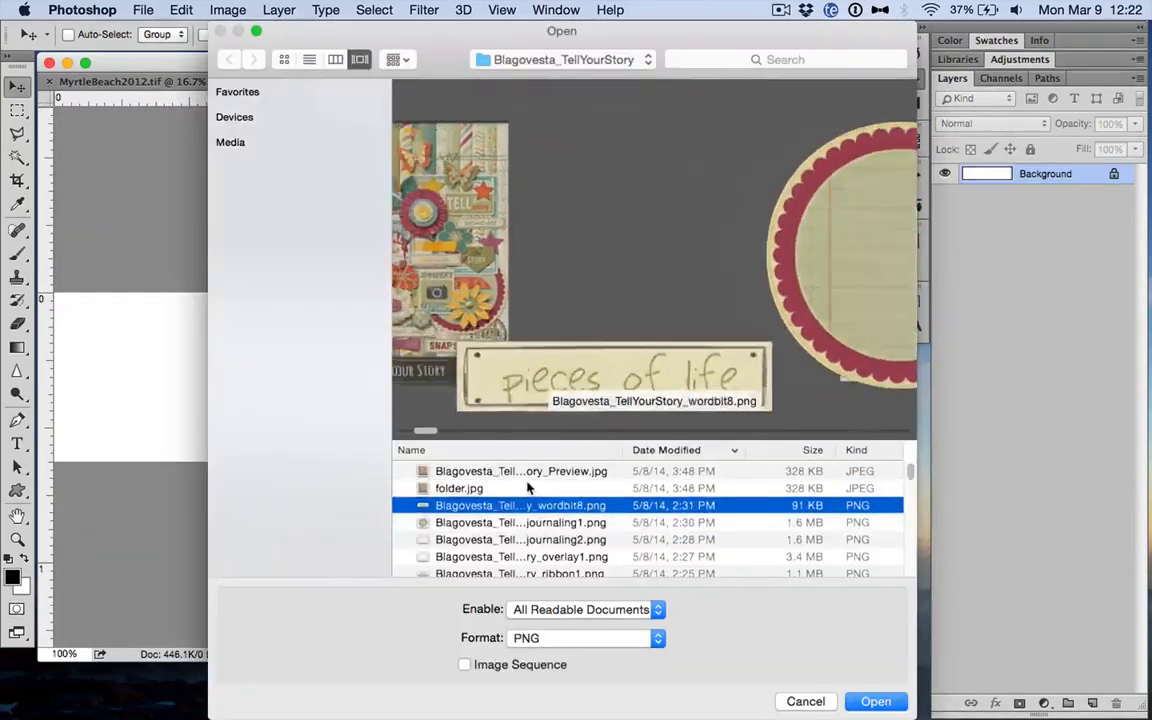
key("Return")
left_click_drag(275, 157, 77, 121)
key("Return")
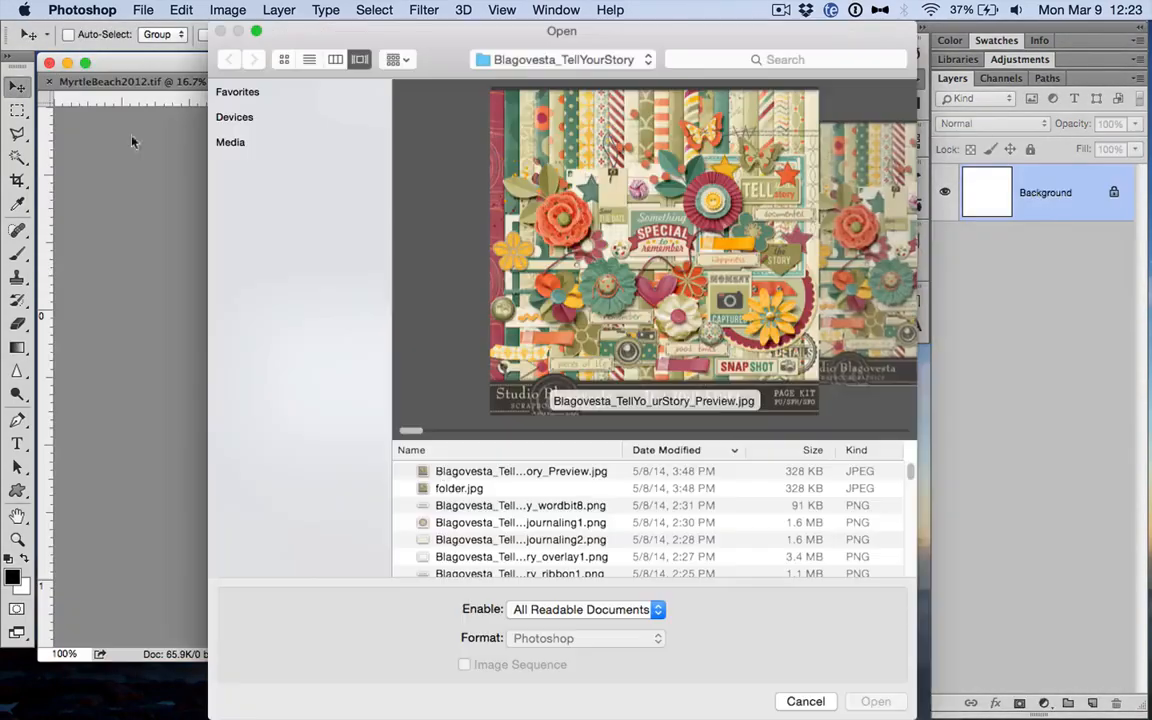
Step: Place the camera brad in its document, and place the orange ribbon upright by rotating it in the Fastener document
left_click(455, 488)
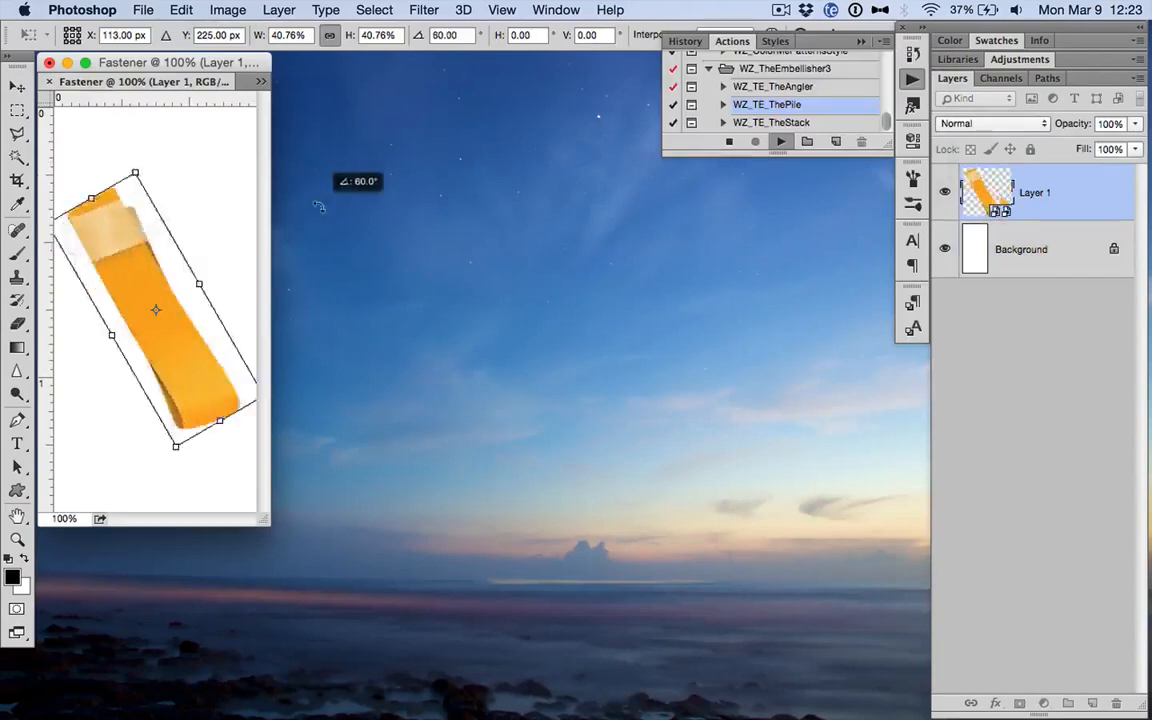
left_click_drag(334, 175, 314, 80)
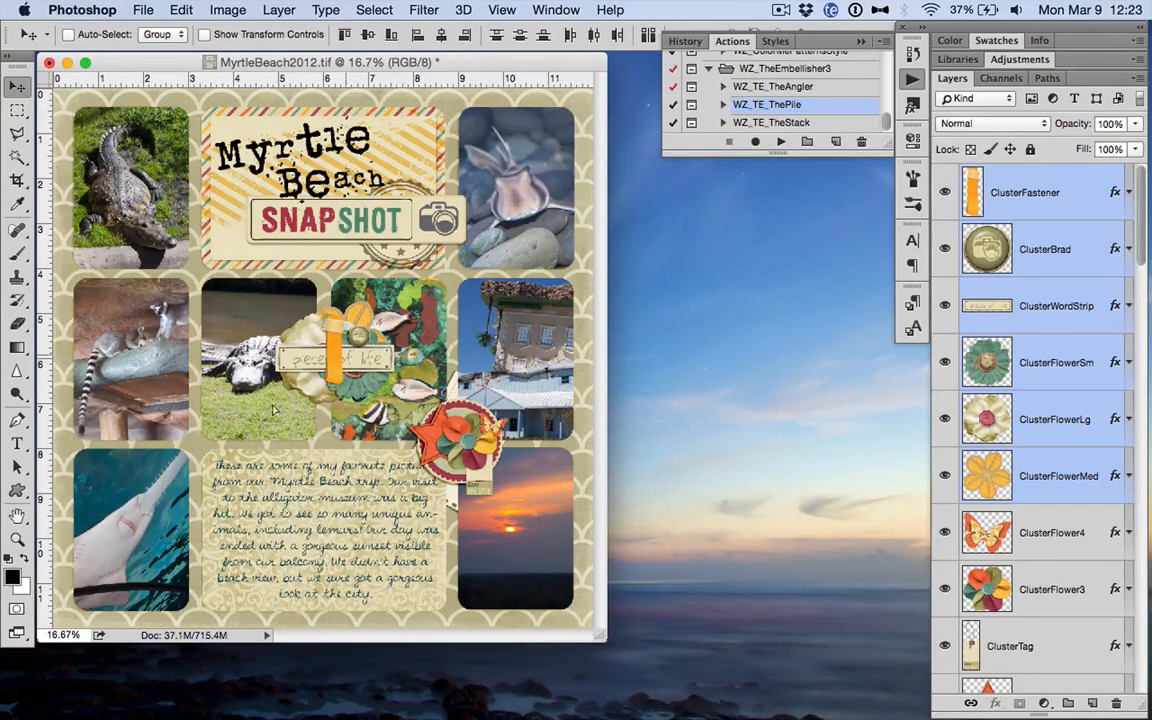
Step: Move the whole flower pile between the lemur and sawfish photos, and shift ClusterFastener to the pile's left side
left_click_drag(354, 357, 121, 451)
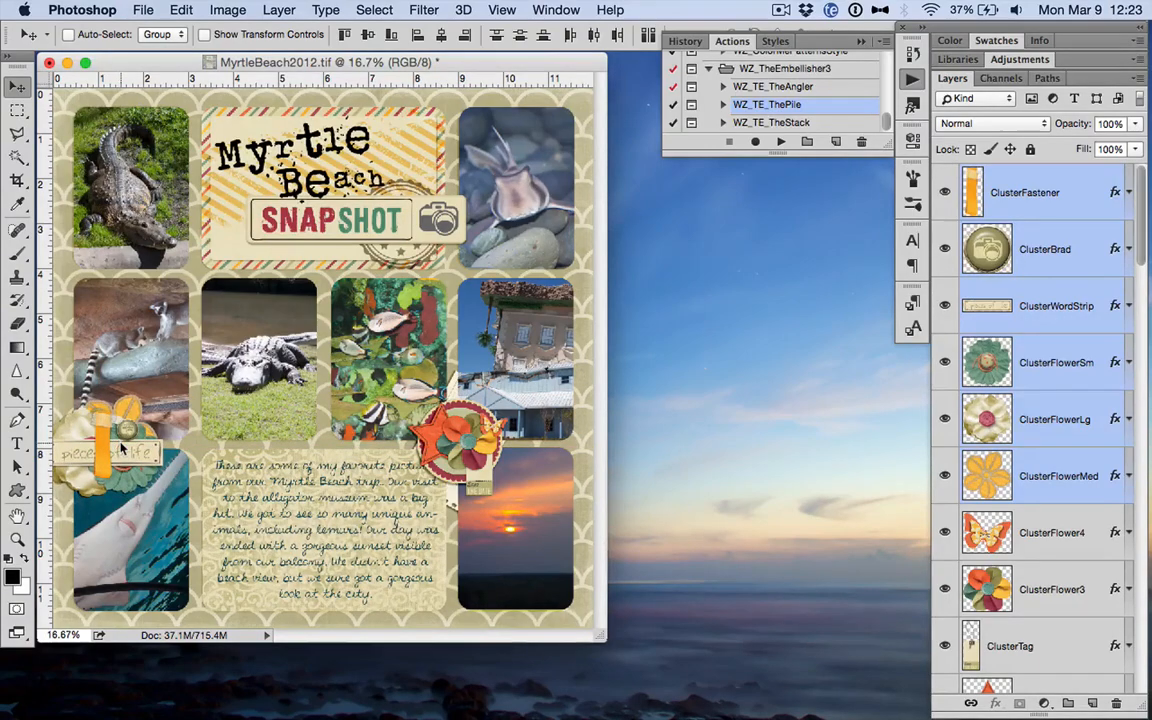
key("super+equal")
key("super+equal")
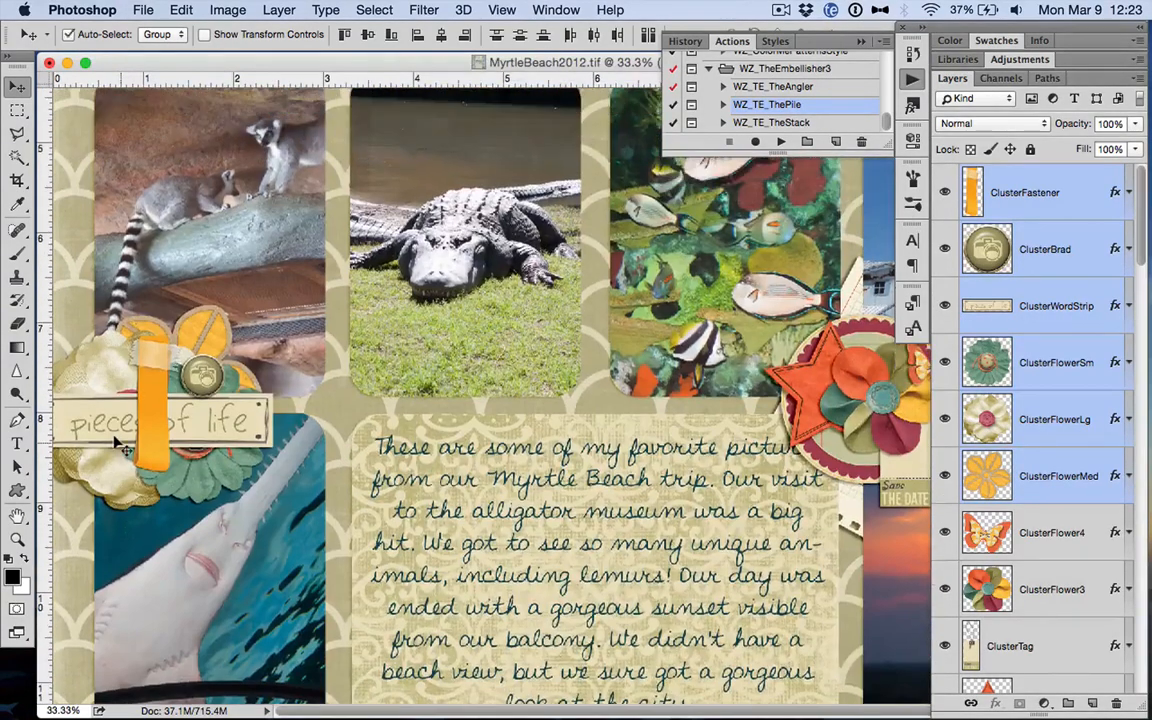
key("super+equal")
left_click(1050, 197)
left_click_drag(203, 330, 115, 360)
Step: Rotate ClusterWordStrip slightly counterclockwise and move it right so it extends from the orange fastener across the teal flower
left_click(1056, 306)
key("super+t")
left_click_drag(421, 258, 412, 250)
key("Return")
left_click_drag(384, 392, 377, 347)
Step: Move ClusterBrad onto the upper-right corner of the "pieces of life" word strip
left_click(1005, 235)
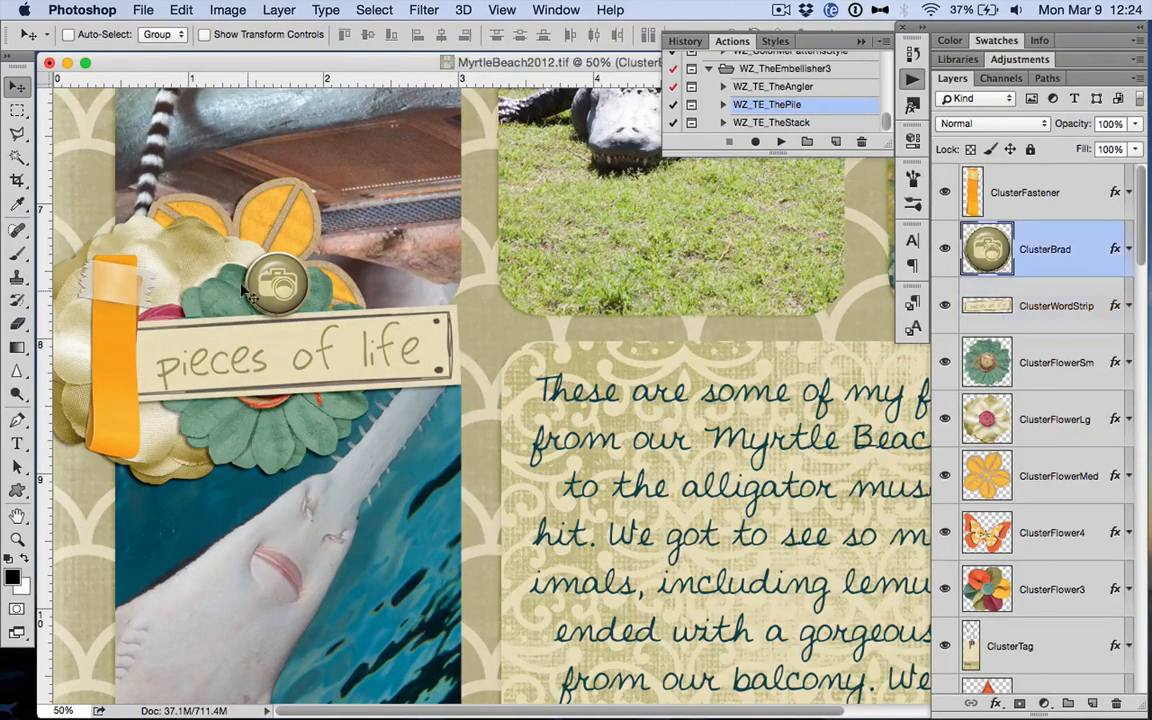
left_click_drag(290, 280, 445, 300)
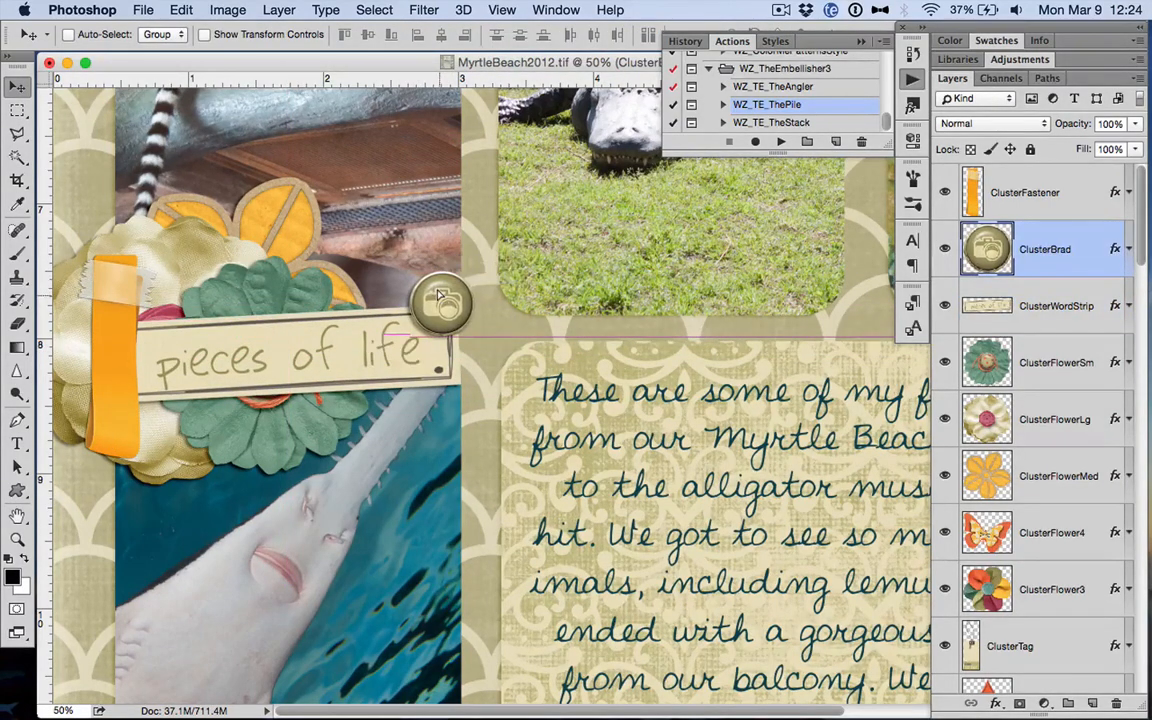
key("super+0")
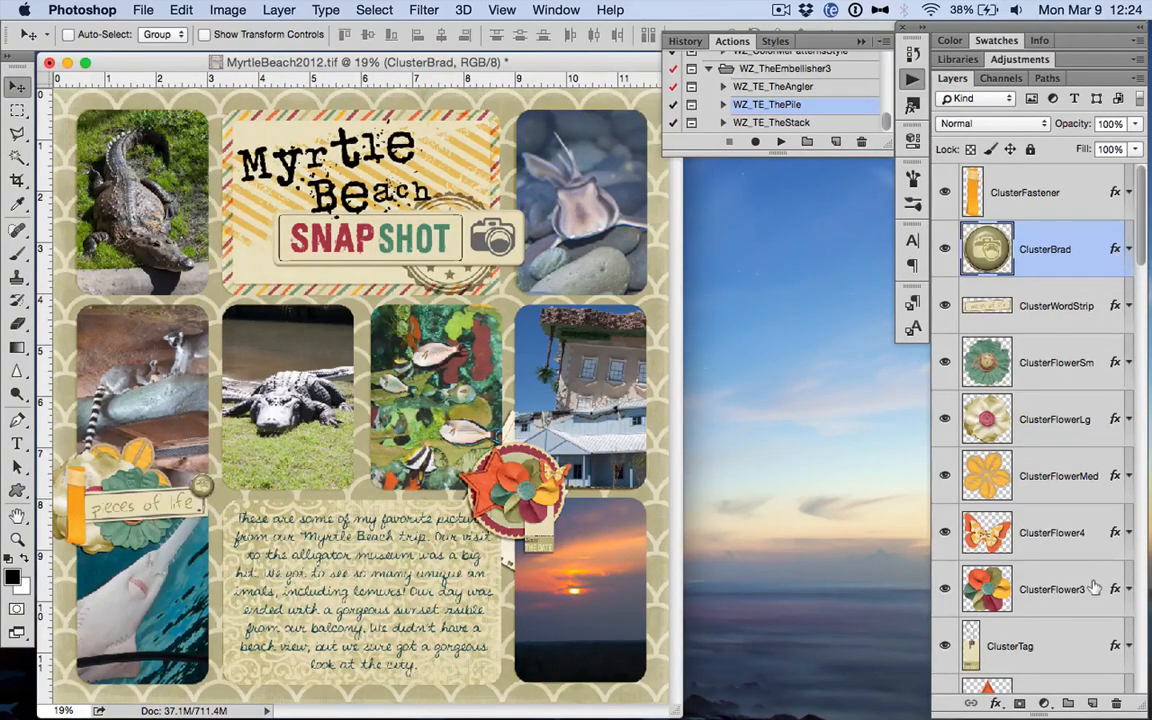
left_click(774, 42)
scroll(735, 115, "down", 1)
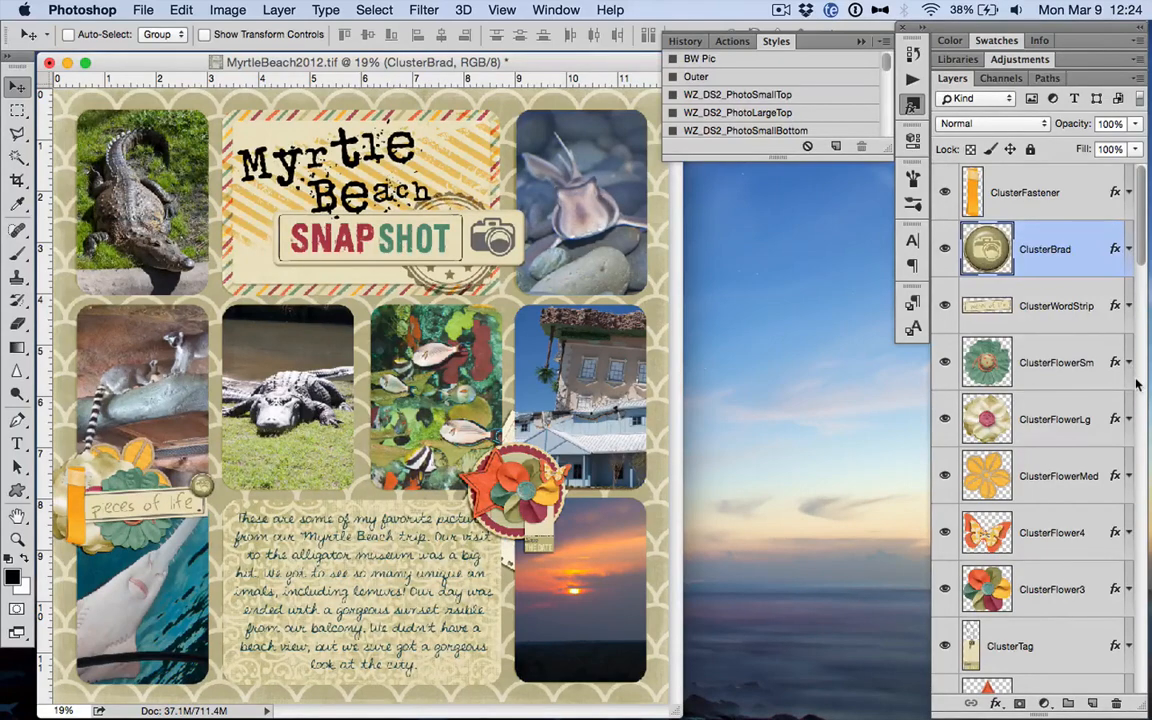
left_click(733, 43)
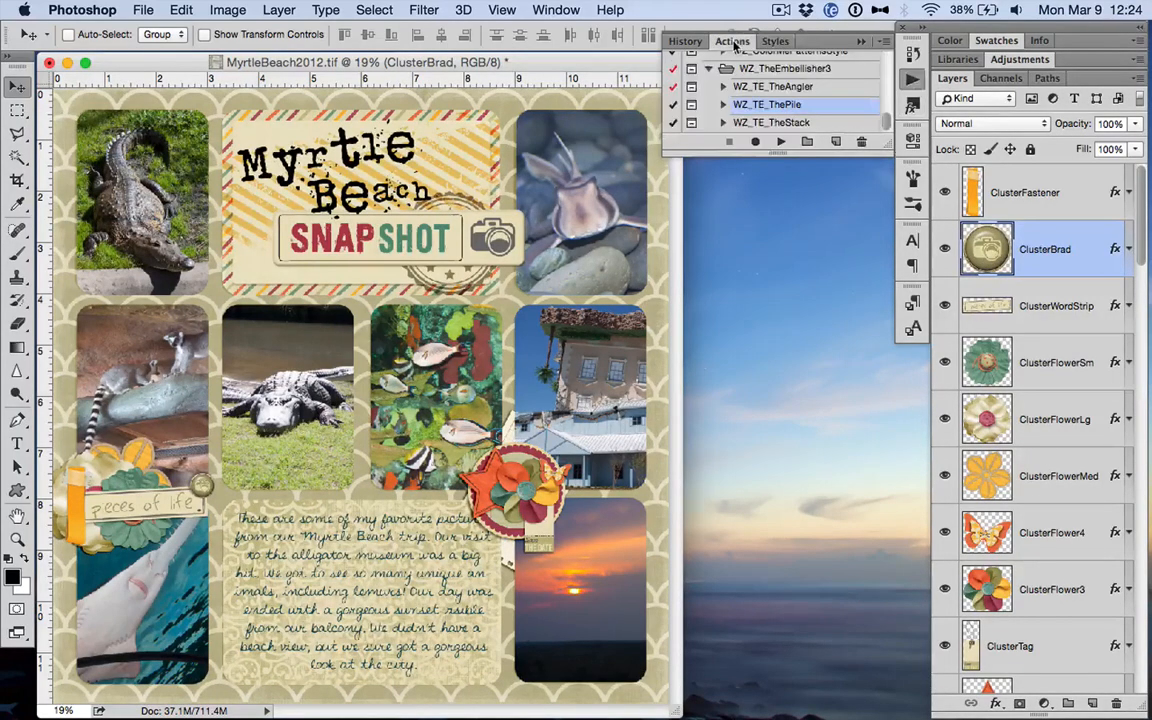
Step: Select the WZ_TE_TheAngler action, and delete all layers from ClusterFastener down to ClusterLeaves, keeping the patterned paper and BACKGROUND
left_click(769, 87)
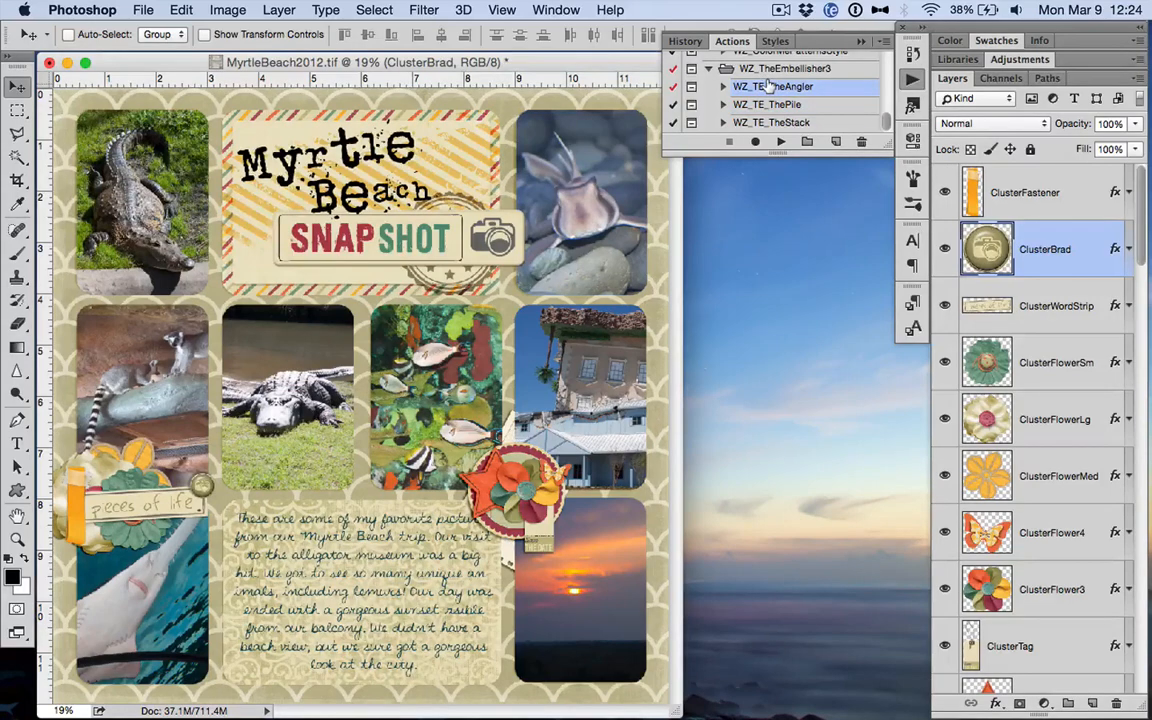
left_click(777, 141)
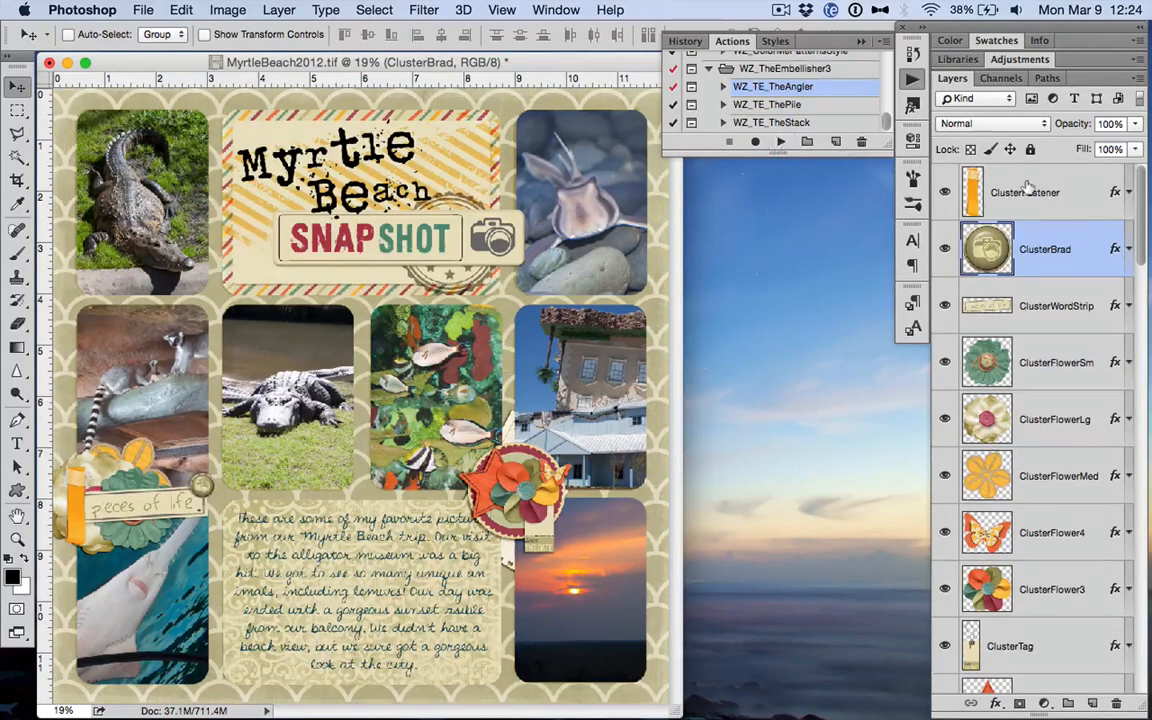
scroll(1031, 198, "down", 5)
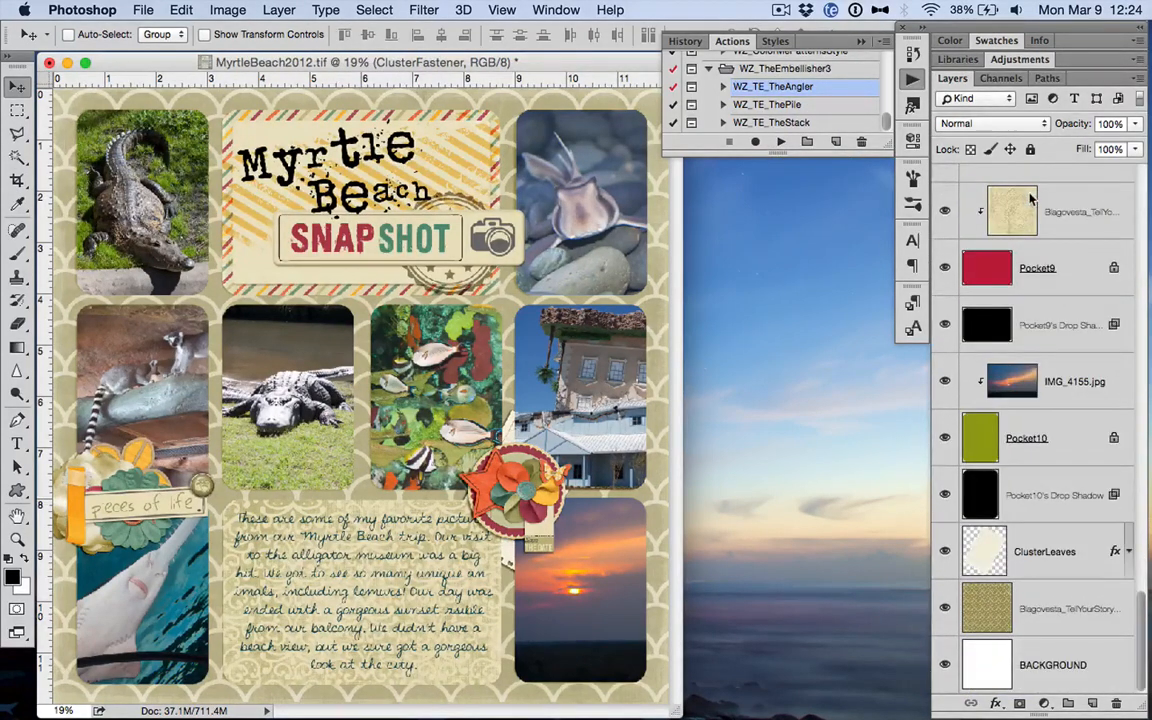
left_click(1068, 562, "shift")
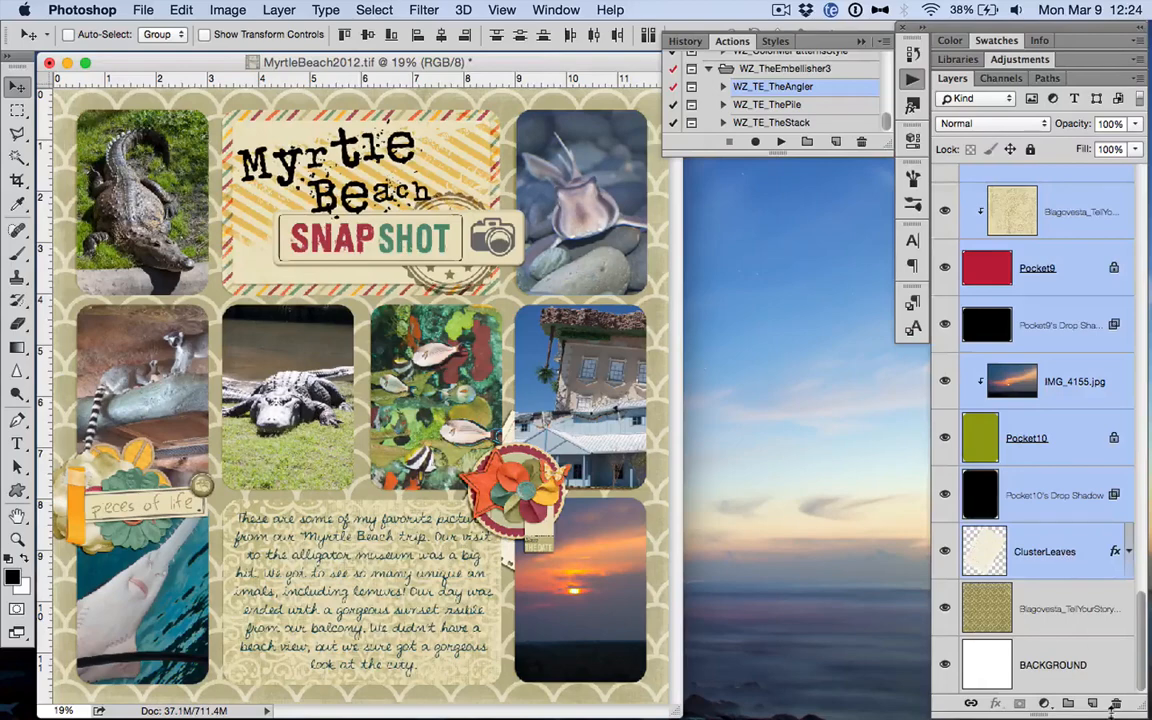
left_click(1115, 705)
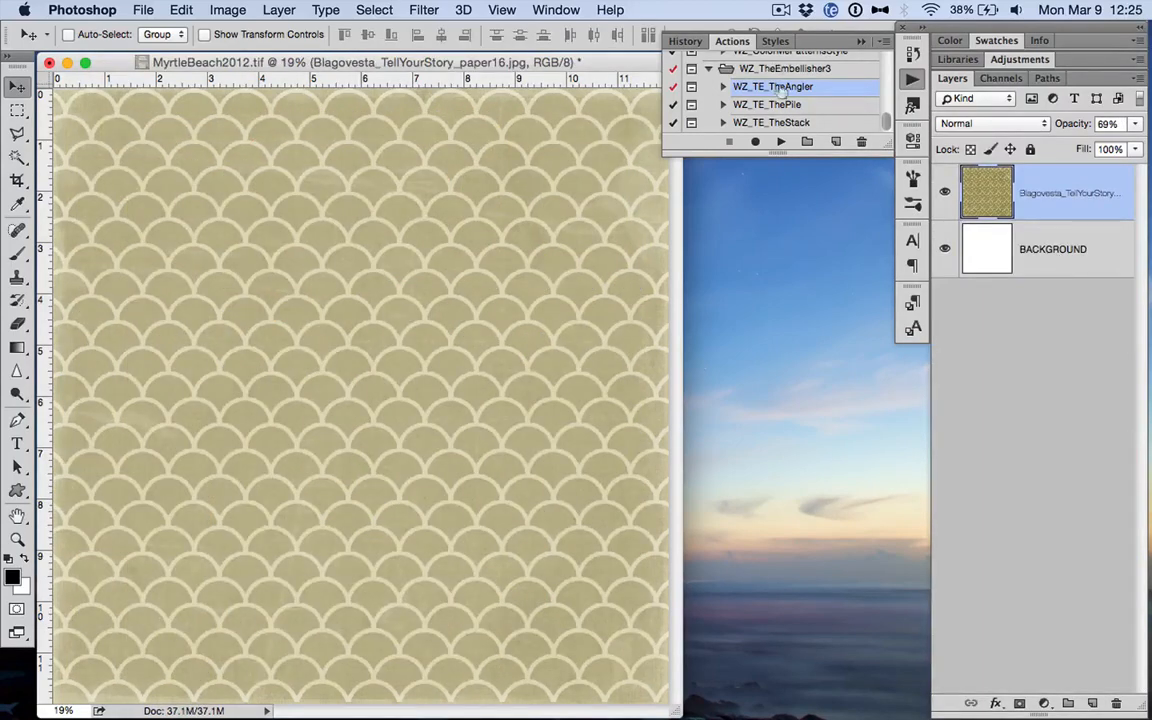
Step: Run the WZ_TE_TheAngler action and continue past its angle cluster instructions
left_click(781, 141)
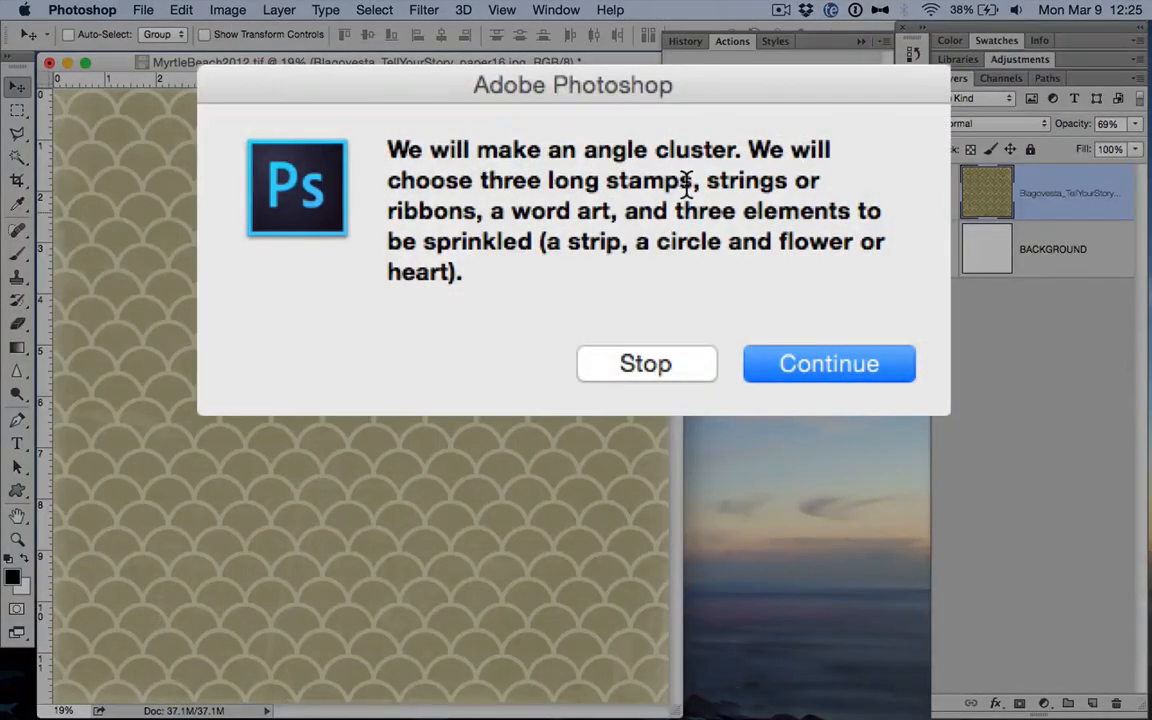
left_click(848, 368)
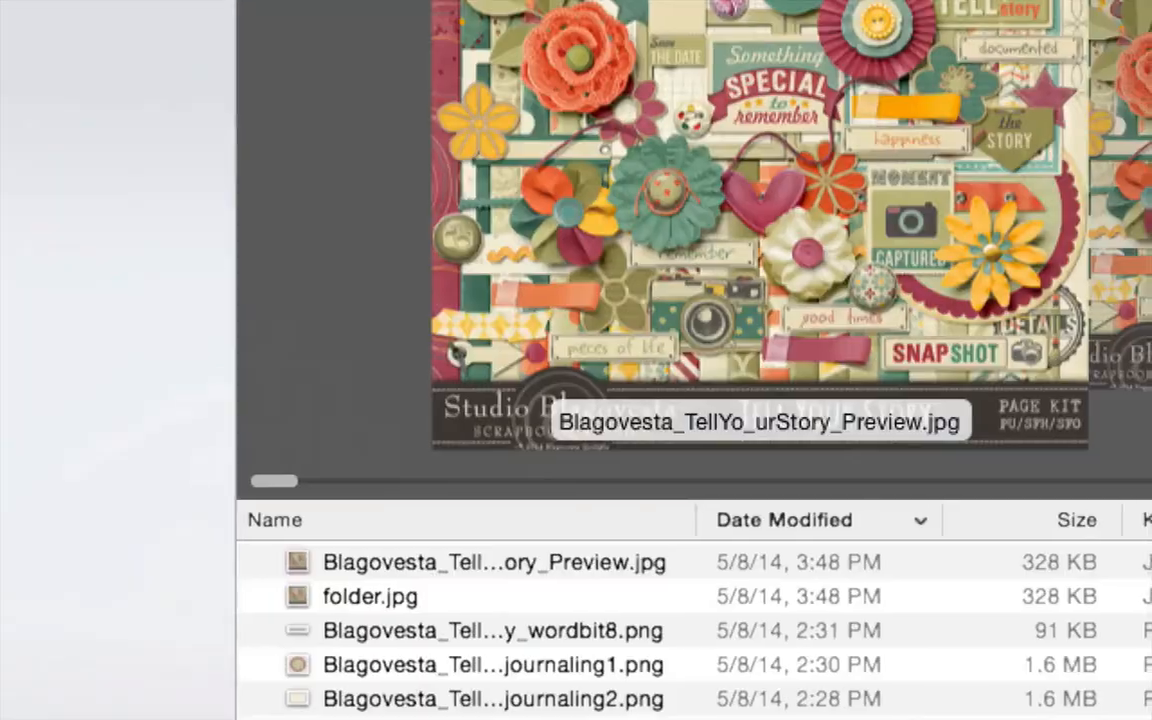
Step: Place Blagovesta_TellYourStory_overlay2.png from the kit in the Long Stamp document and enlarge it to fill the canvas
scroll(763, 250, "right", 8)
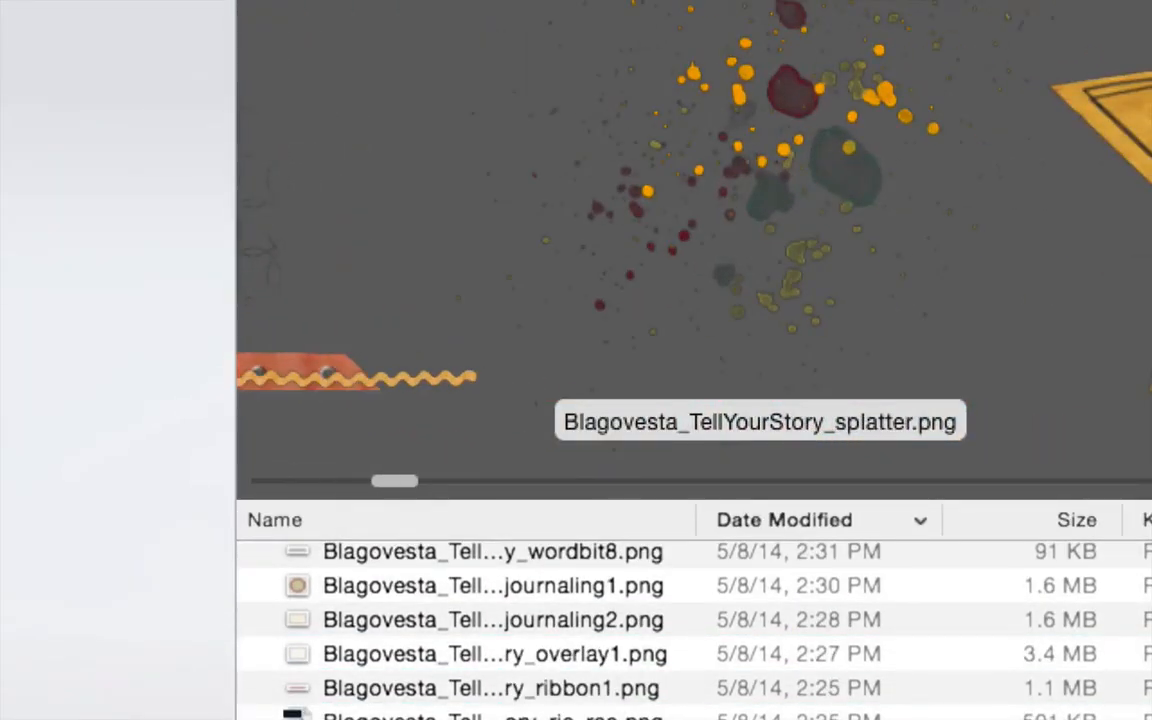
scroll(763, 250, "right", 6)
scroll(763, 250, "right", 10)
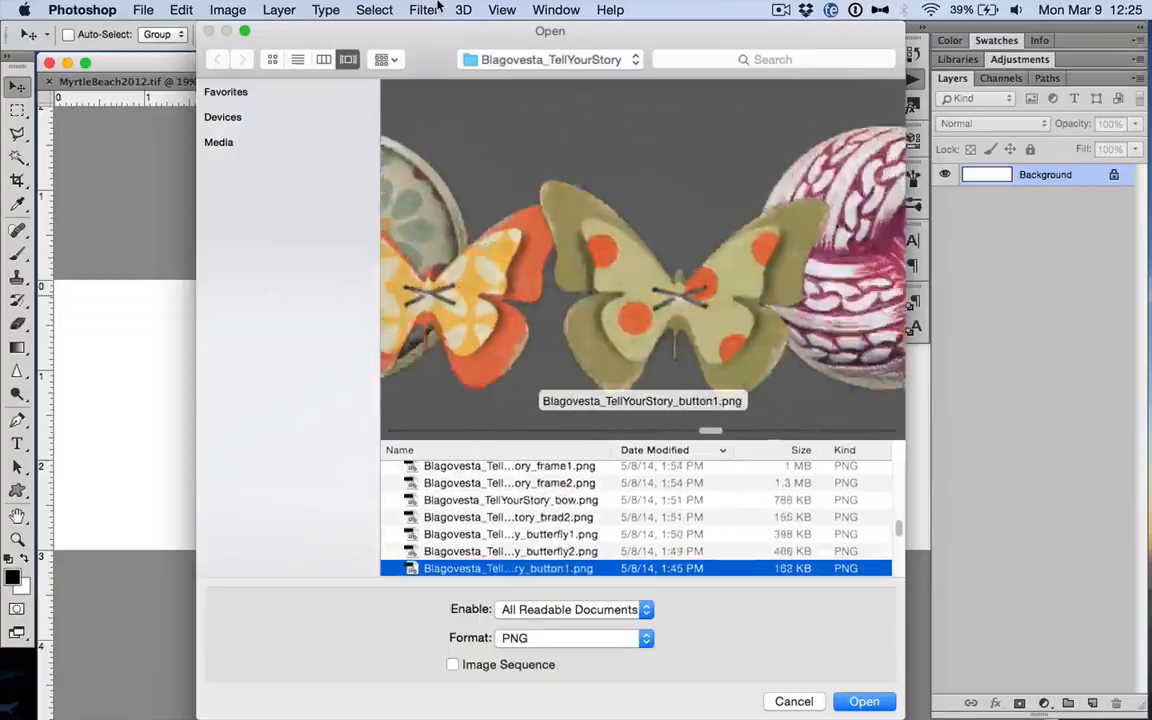
key("Down")
key("Down")
key("Down")
key("Down")
key("Down")
key("Down")
key("Down")
key("Down")
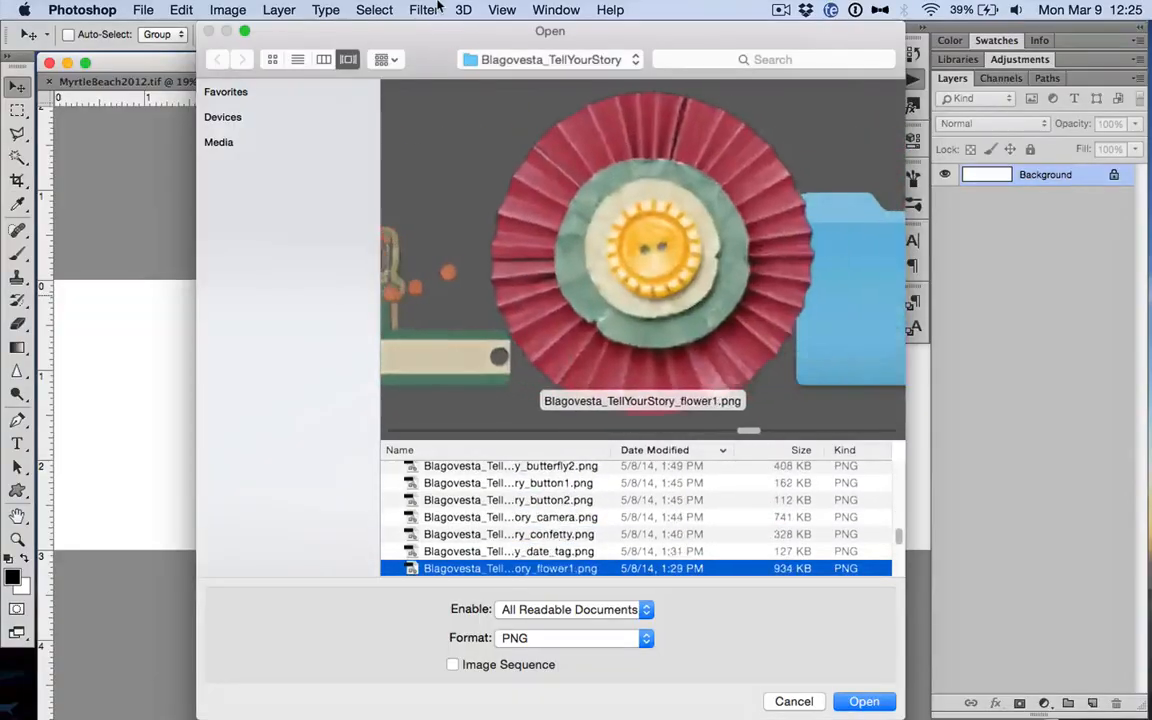
key("Up")
key("Up")
key("Return")
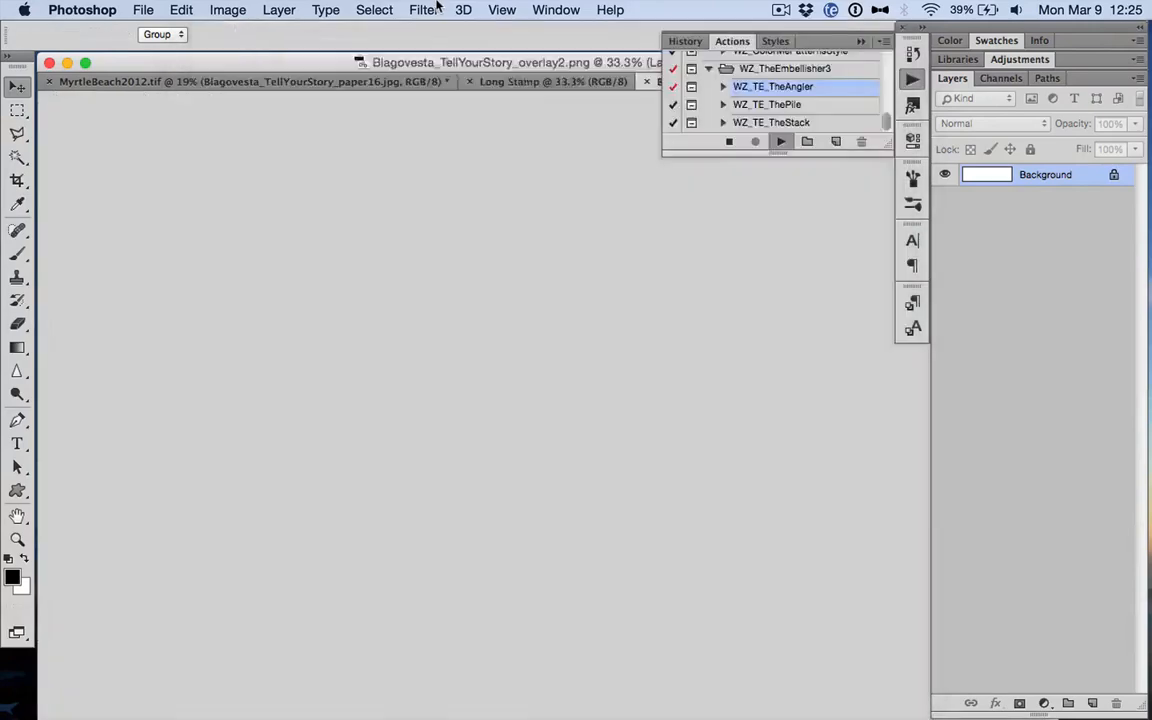
left_click_drag(379, 203, 57, 137)
key("Return")
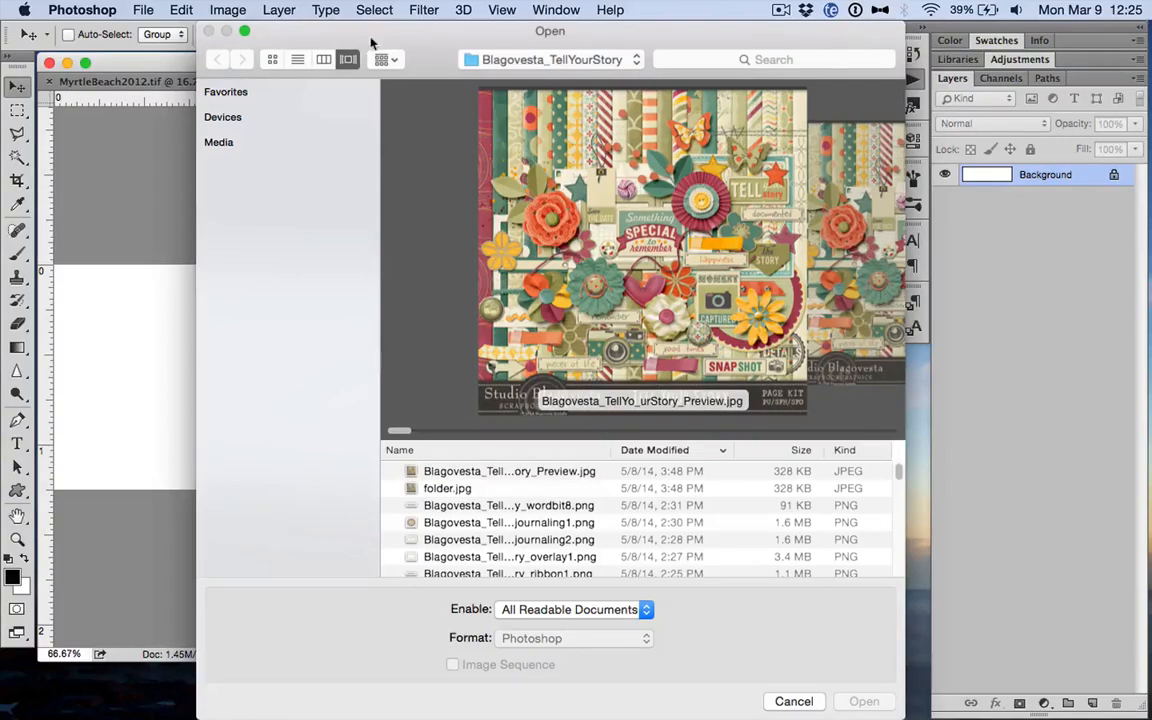
Step: Place the "good times" word strip from the kit in the Word Art document and enlarge it to fill the canvas
left_click_drag(370, 42, 412, 5)
scroll(494, 250, "down", 10)
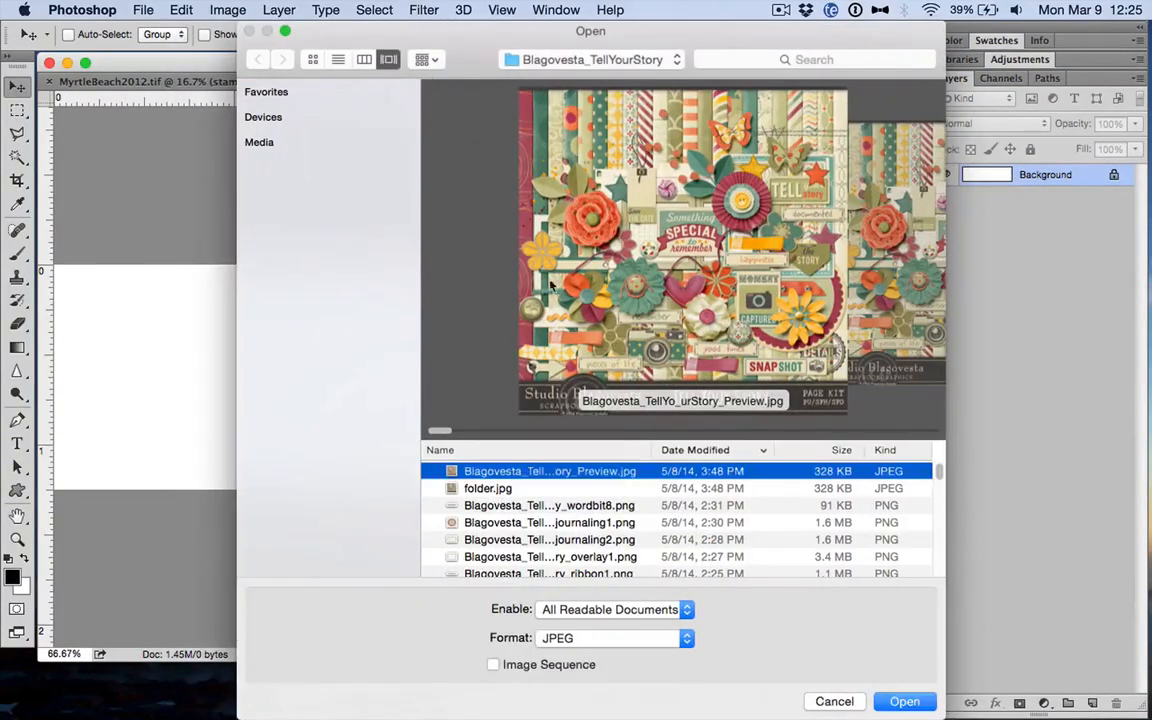
scroll(555, 541, "up", 10)
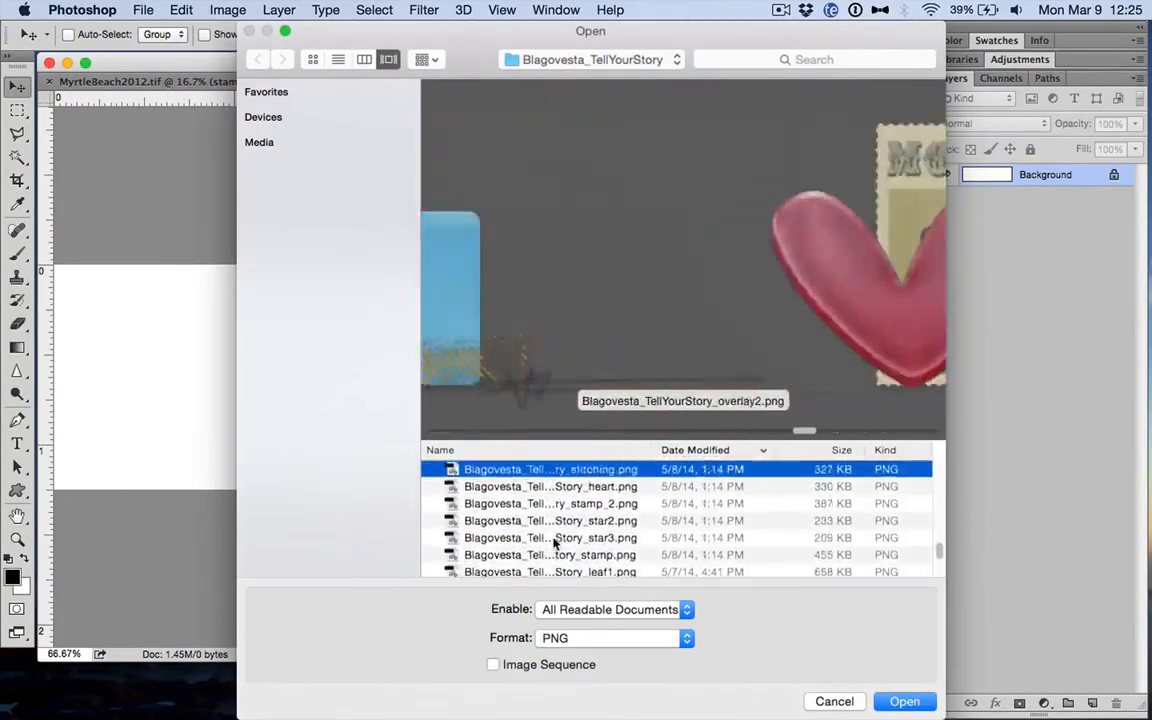
scroll(555, 541, "up", 1)
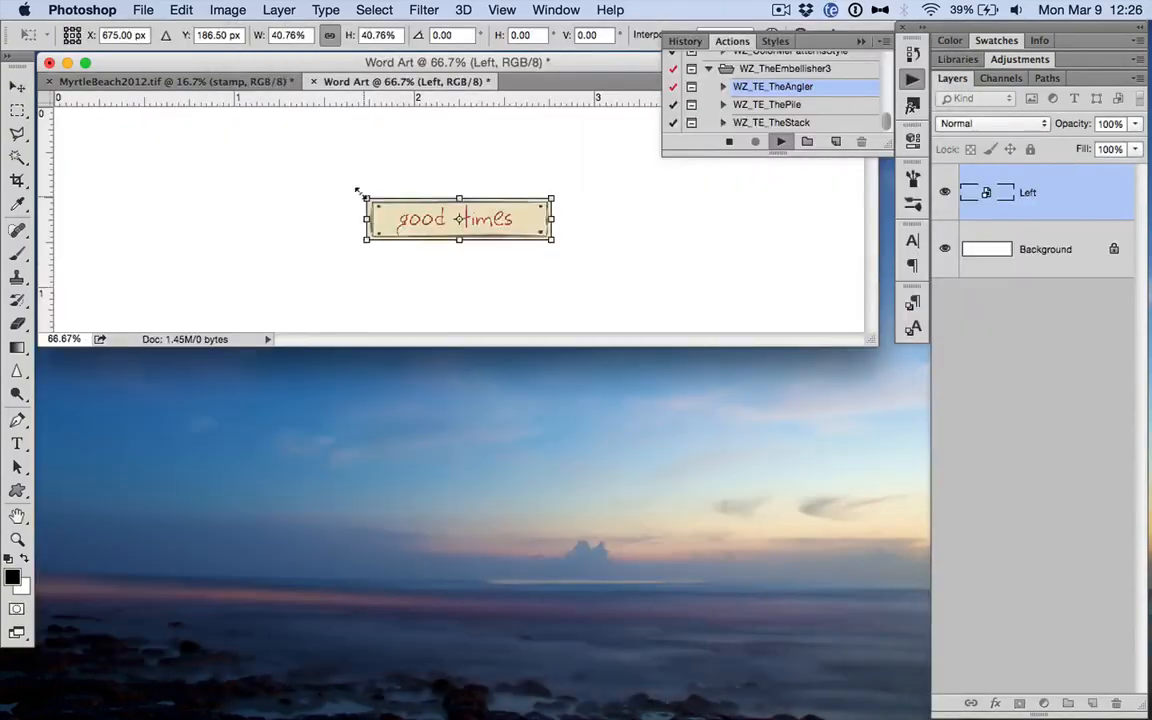
left_click_drag(357, 188, 243, 130)
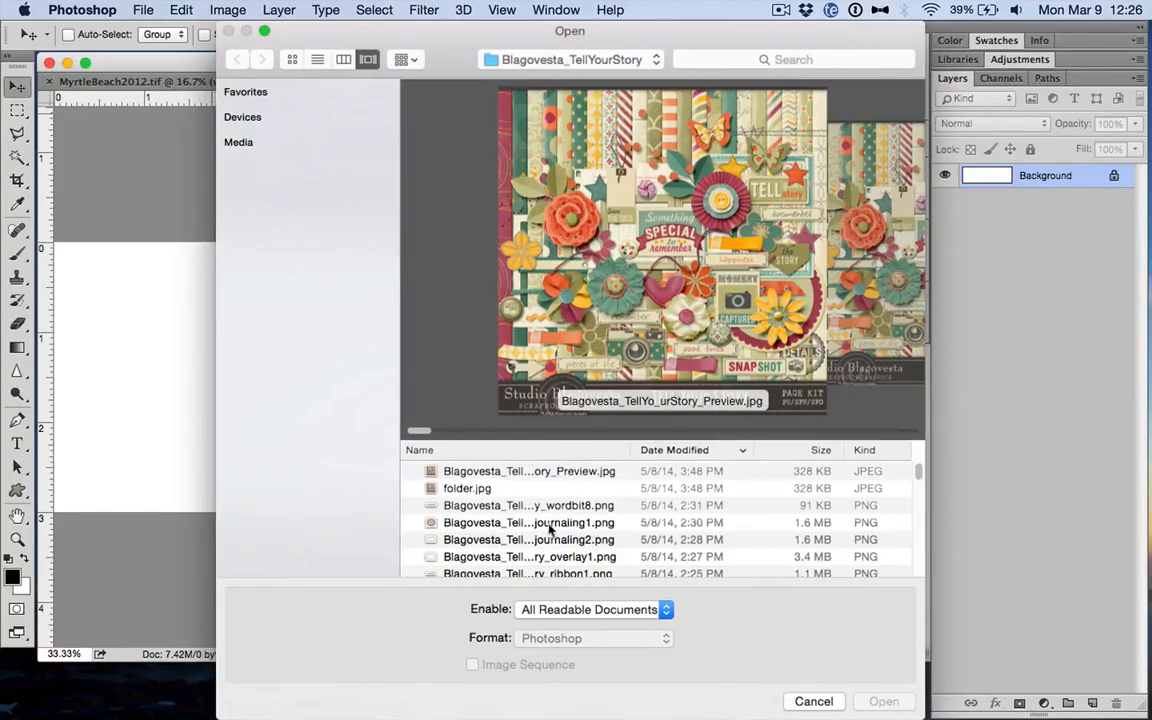
Step: Choose kit pieces for the glitter layer and for the String or Ribbon 3 document
scroll(549, 530, "down", 5)
left_click(548, 537)
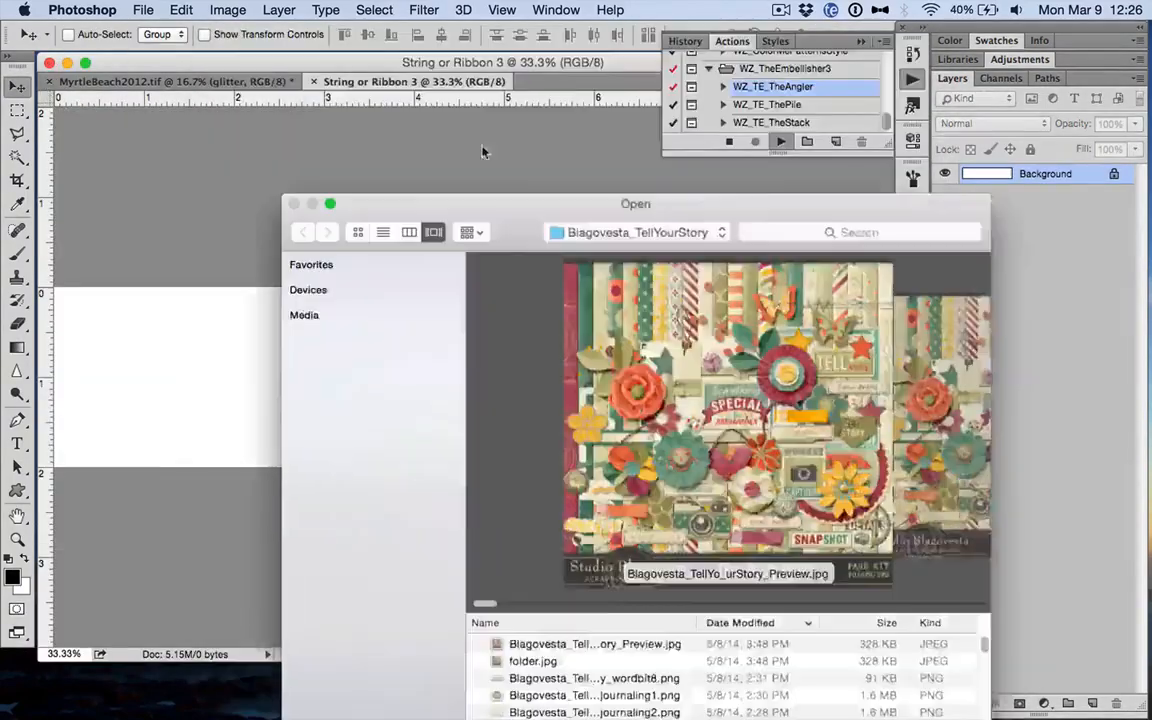
scroll(478, 537, "down", 5)
left_click(478, 537)
key("Down")
key("Down")
key("Down")
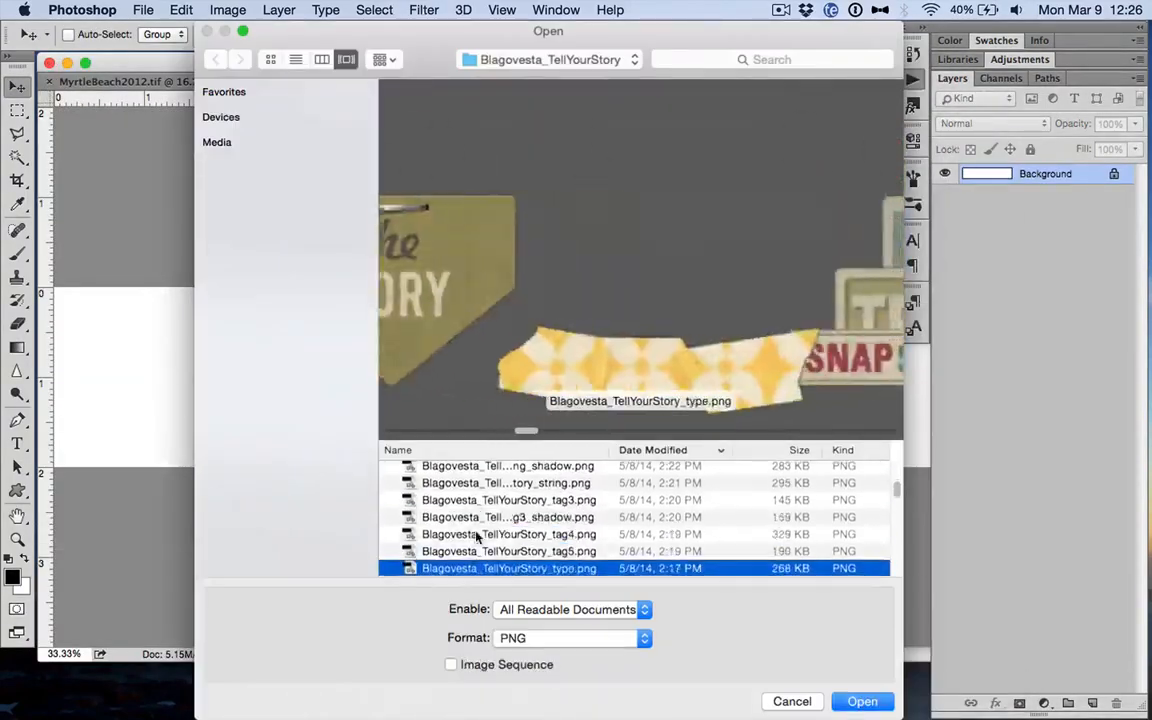
key("Down")
key("Down")
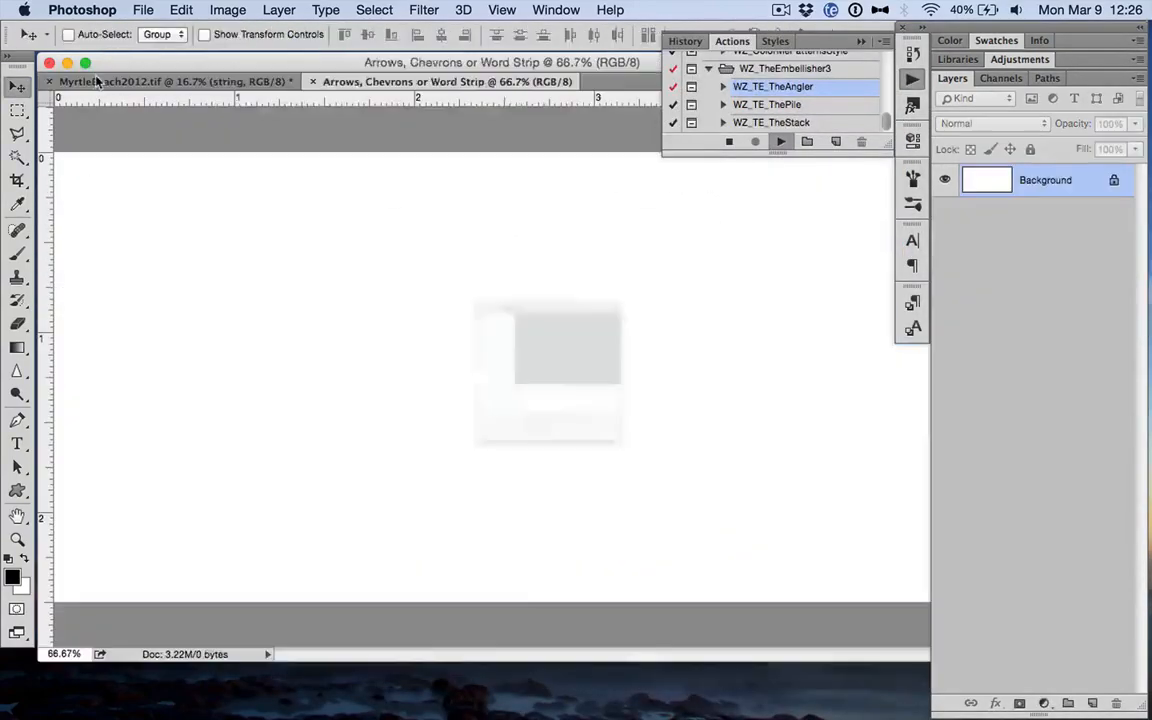
Step: Place the blank cream tag with teal edges from the kit in the Arrows, Chevrons or Word Strip document
key("ctrl+o")
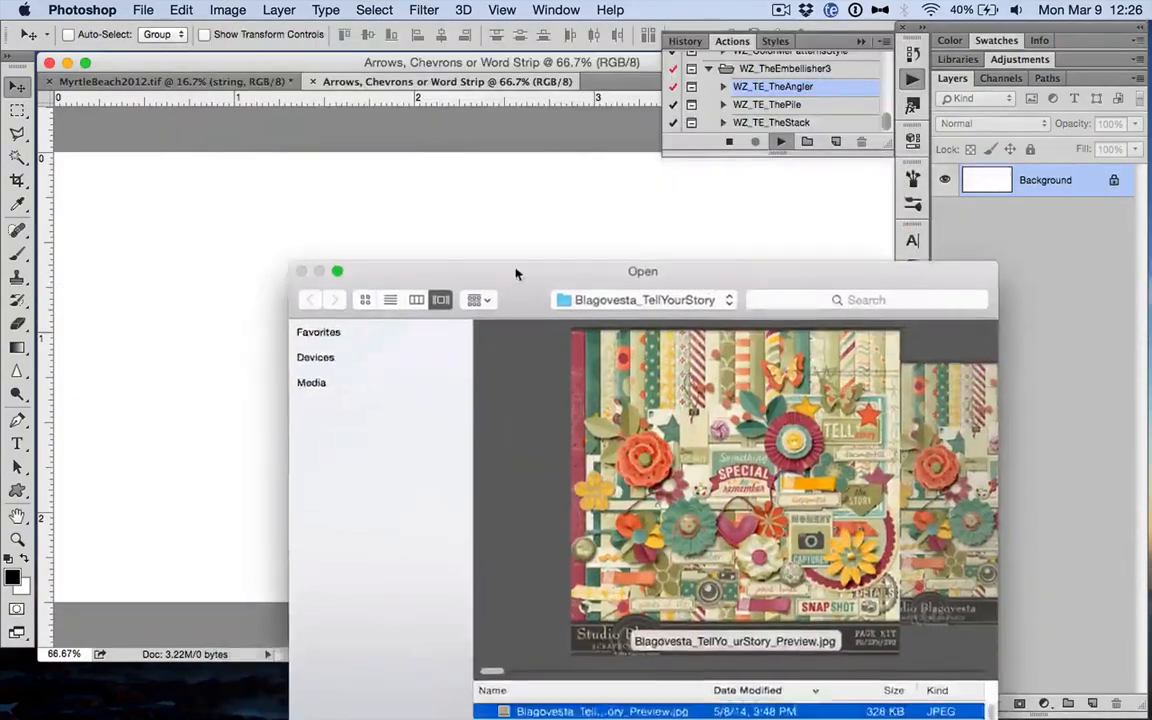
scroll(600, 520, "down", 10)
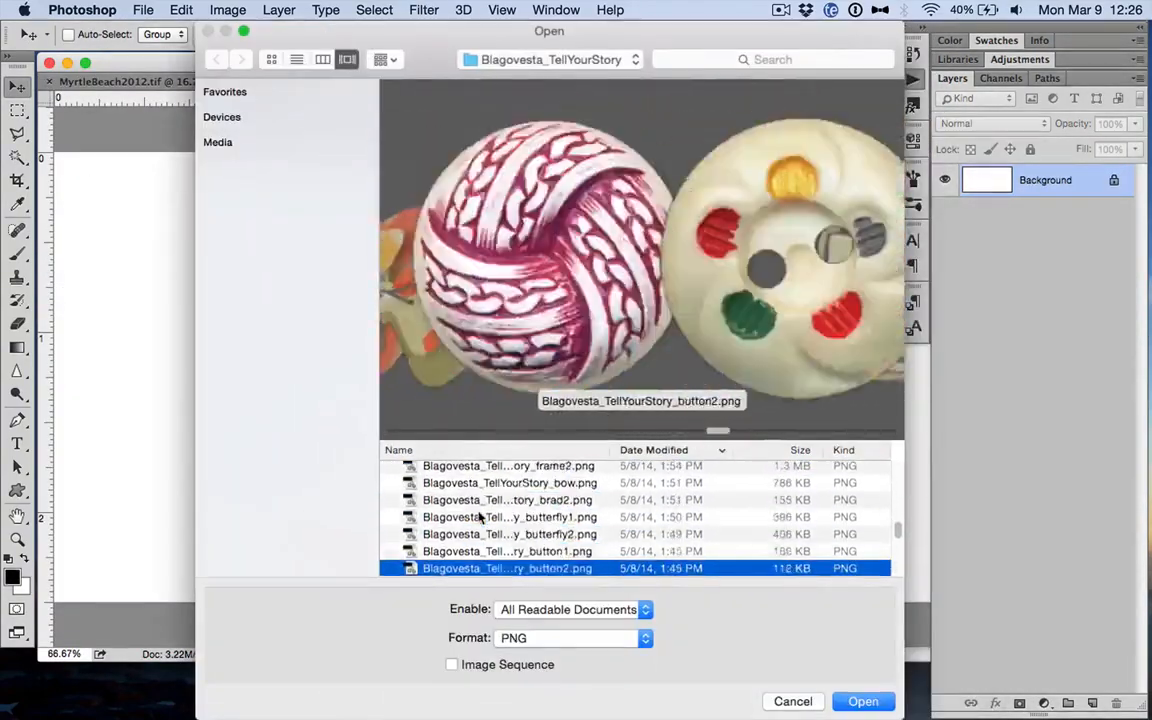
key("Down")
key("Down")
key("Down")
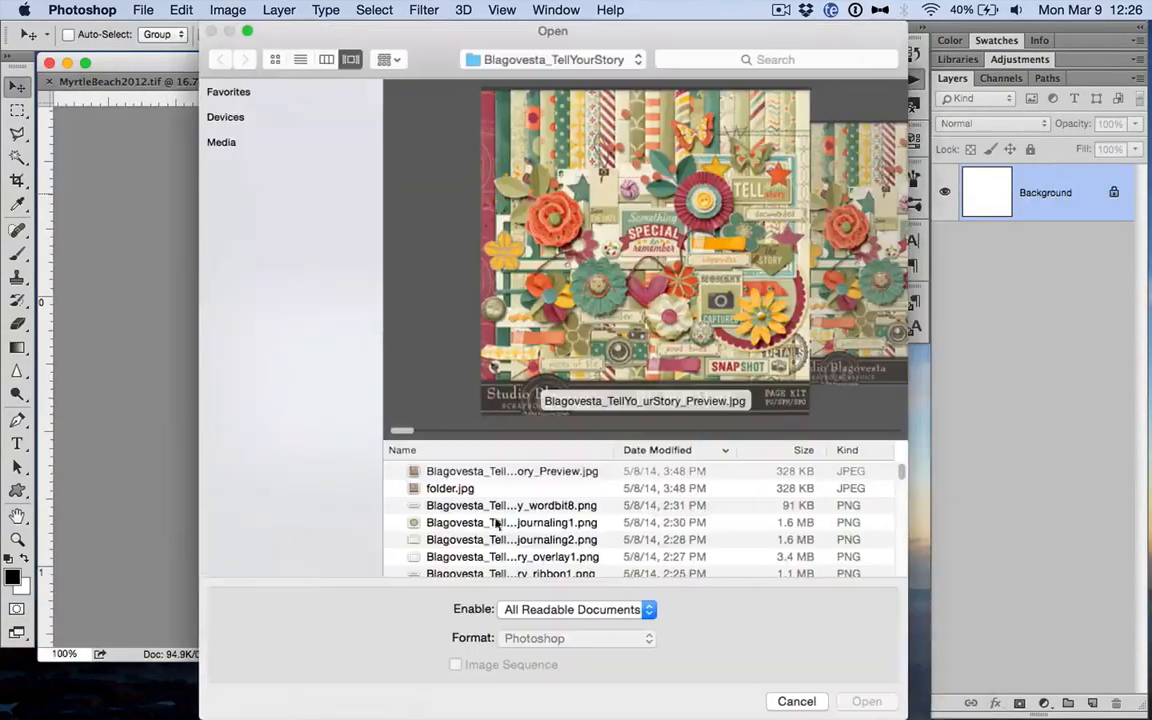
Step: Choose the floral-patterned button from the Blagovesta_TellYourStory kit for the cluster's button document
left_click(512, 504)
scroll(515, 513, "down", 3)
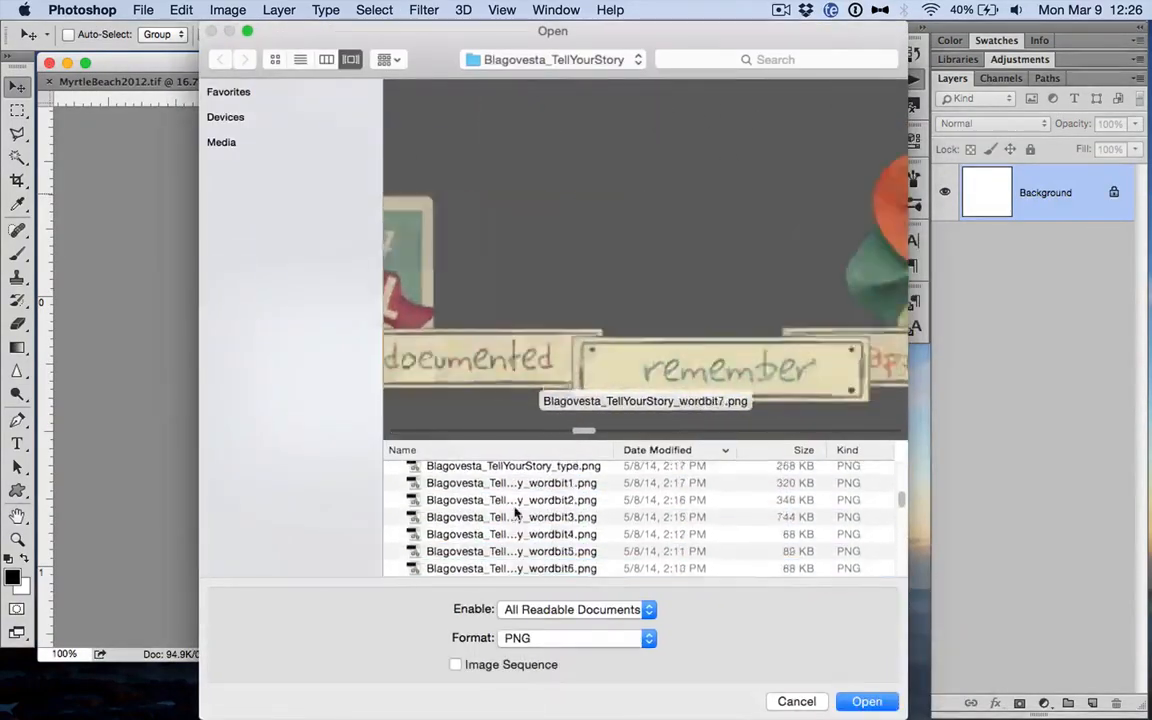
key("Down")
key("Down")
key("Down")
key("Down")
key("Down")
key("Down")
key("Down")
key("Down")
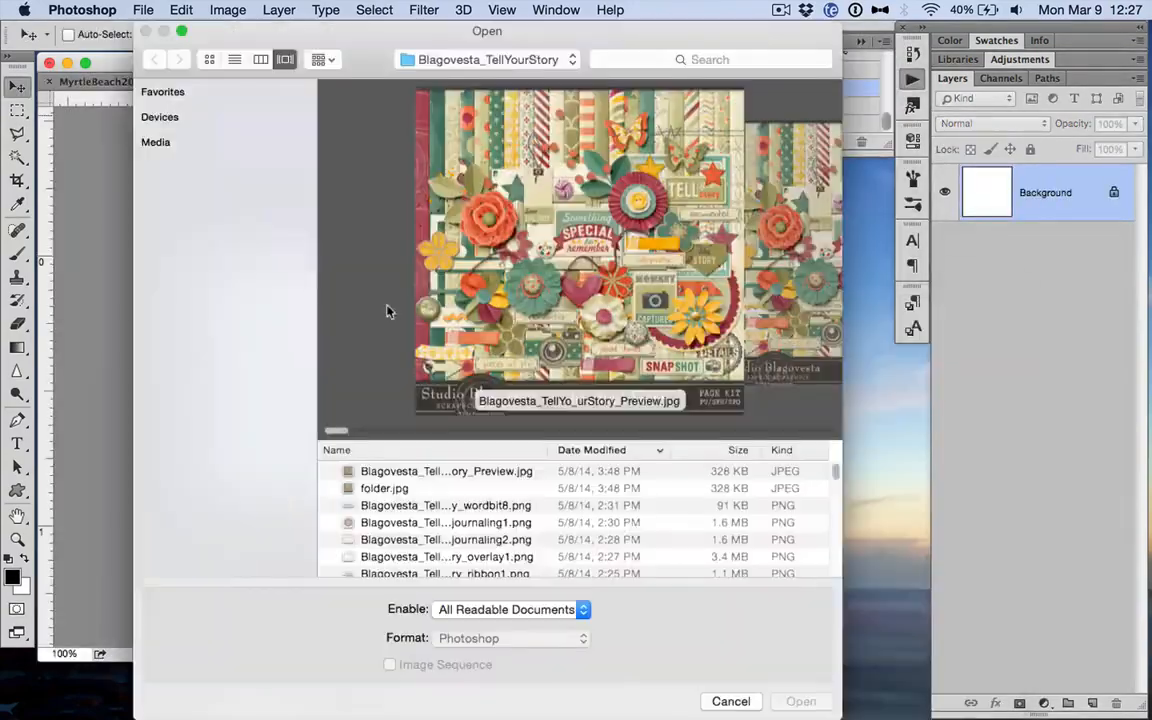
Step: Choose a butterfly from the kit as the cluster's flower piece and let the WZ_TE_TheAngler action finish
key("Down")
key("Down")
key("Down")
key("Down")
key("Down")
key("Down")
key("Down")
key("Down")
key("Down")
key("Down")
key("Down")
key("Down")
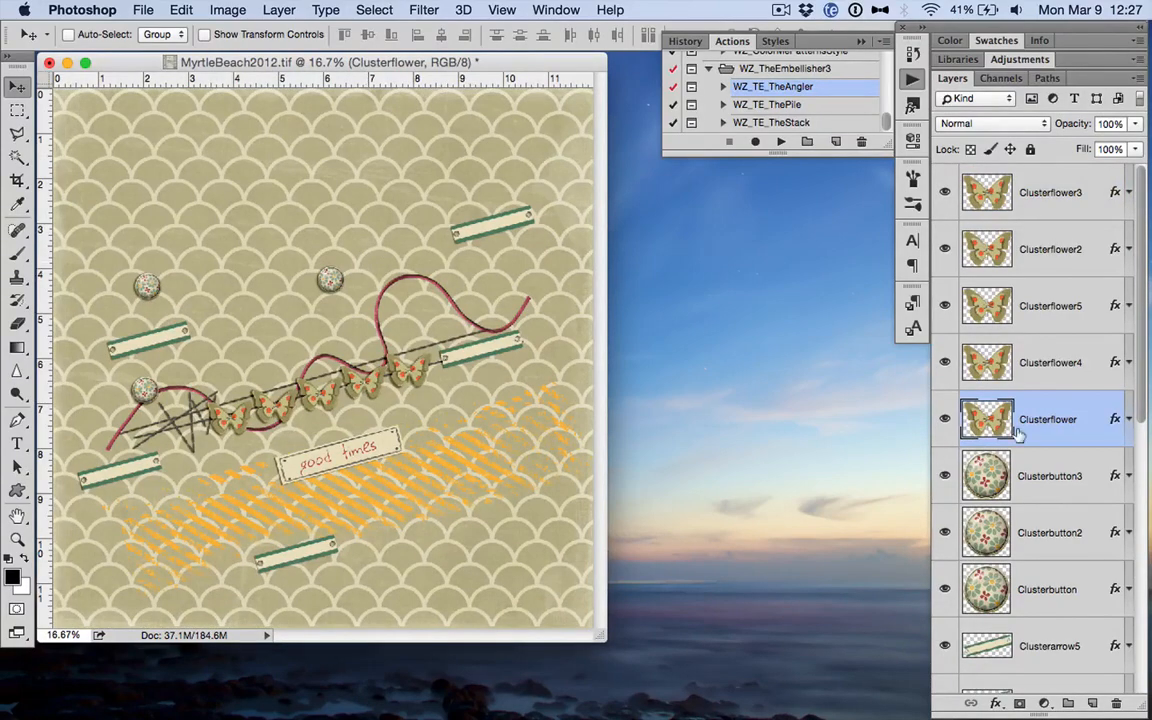
Step: Toggle the visibility of the Blagovesta_TellYourStory patterned paper layer to examine the finished angle cluster against white
scroll(1018, 432, "down", 10)
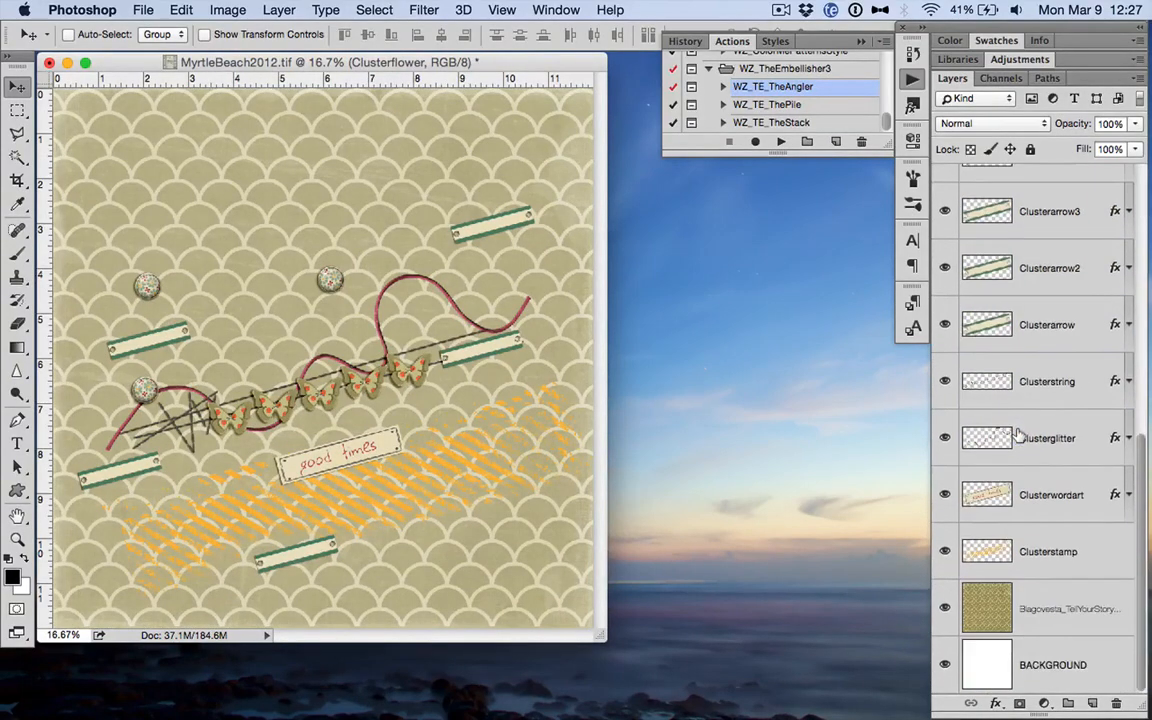
left_click(944, 608)
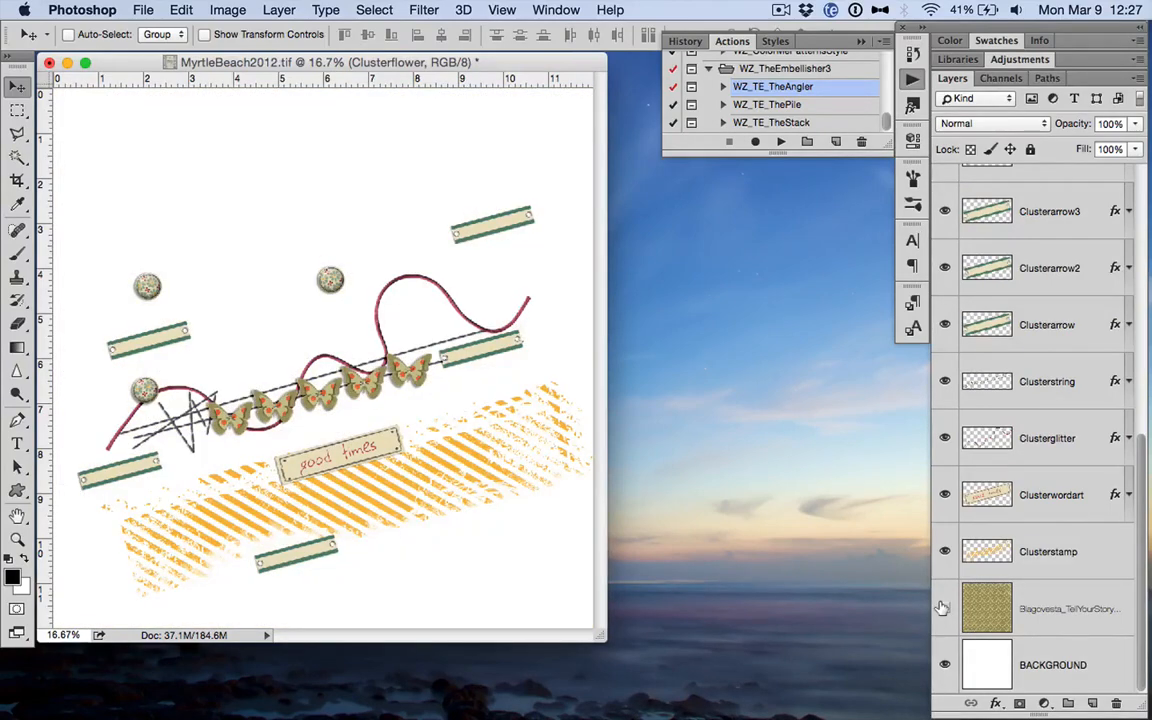
left_click(944, 608)
left_click(944, 608)
left_click(944, 607)
left_click(945, 608)
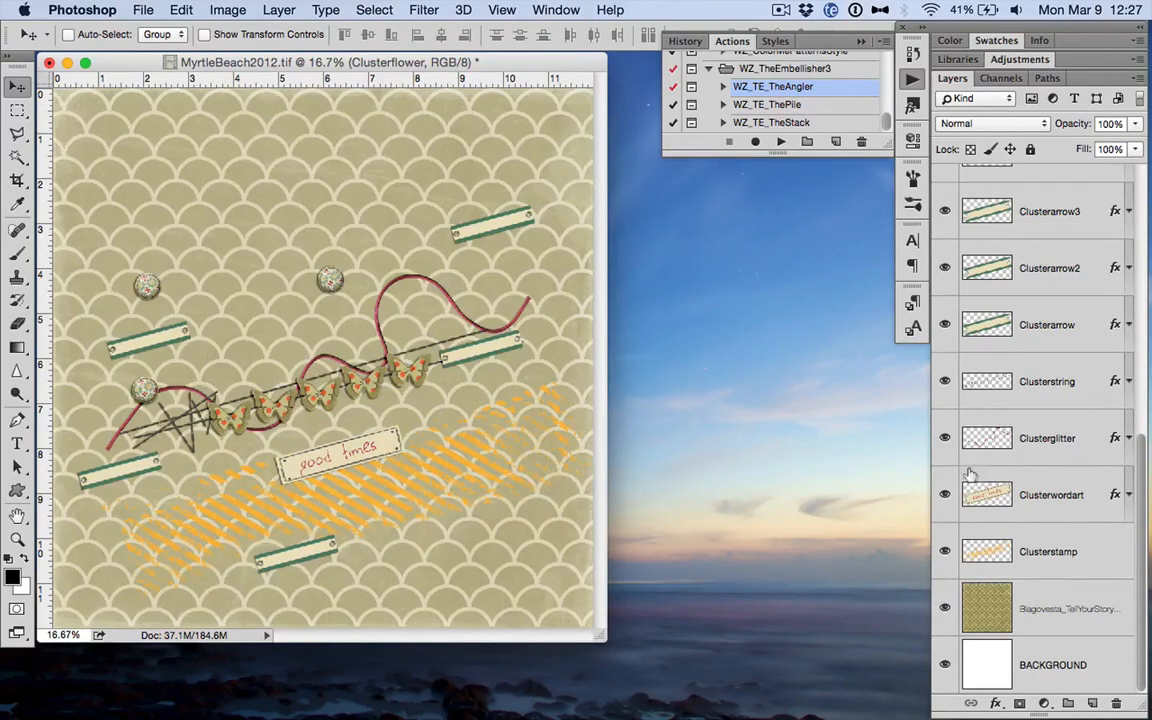